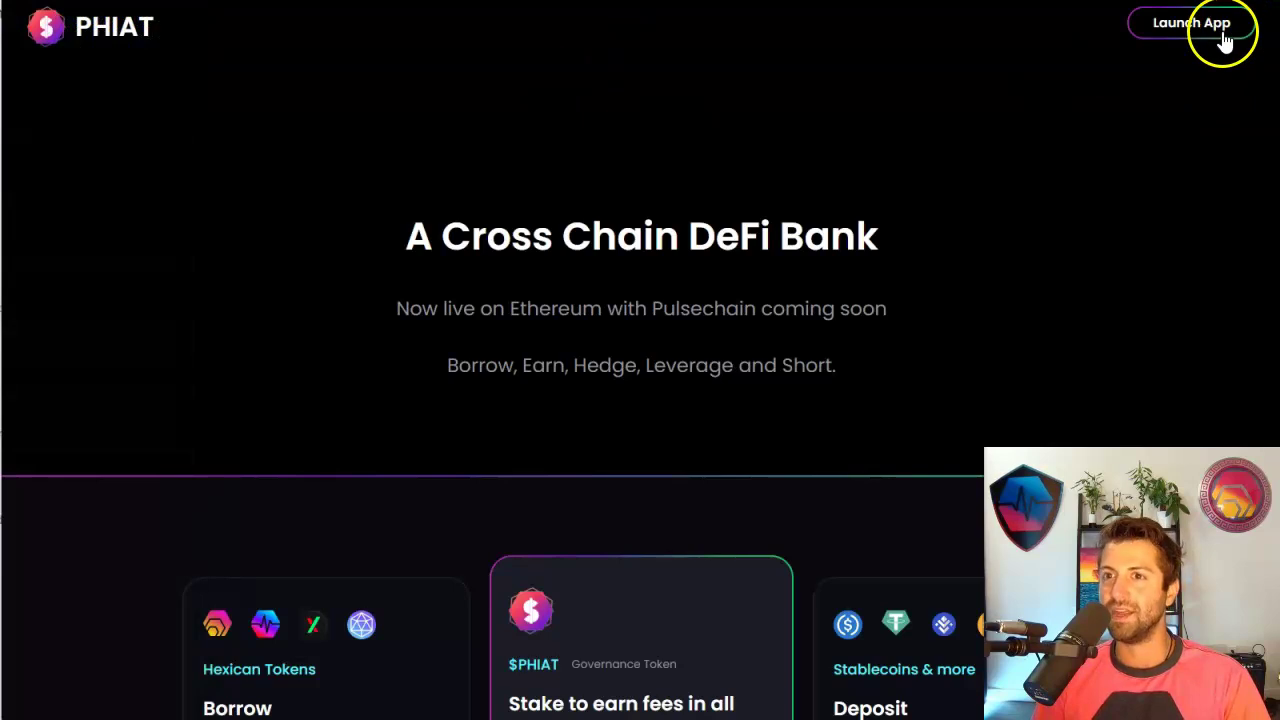
Launch the PHIAT lending app and review the Markets table listing all eight assets
{"action": "left_click", "coordinate": [1224, 30]}
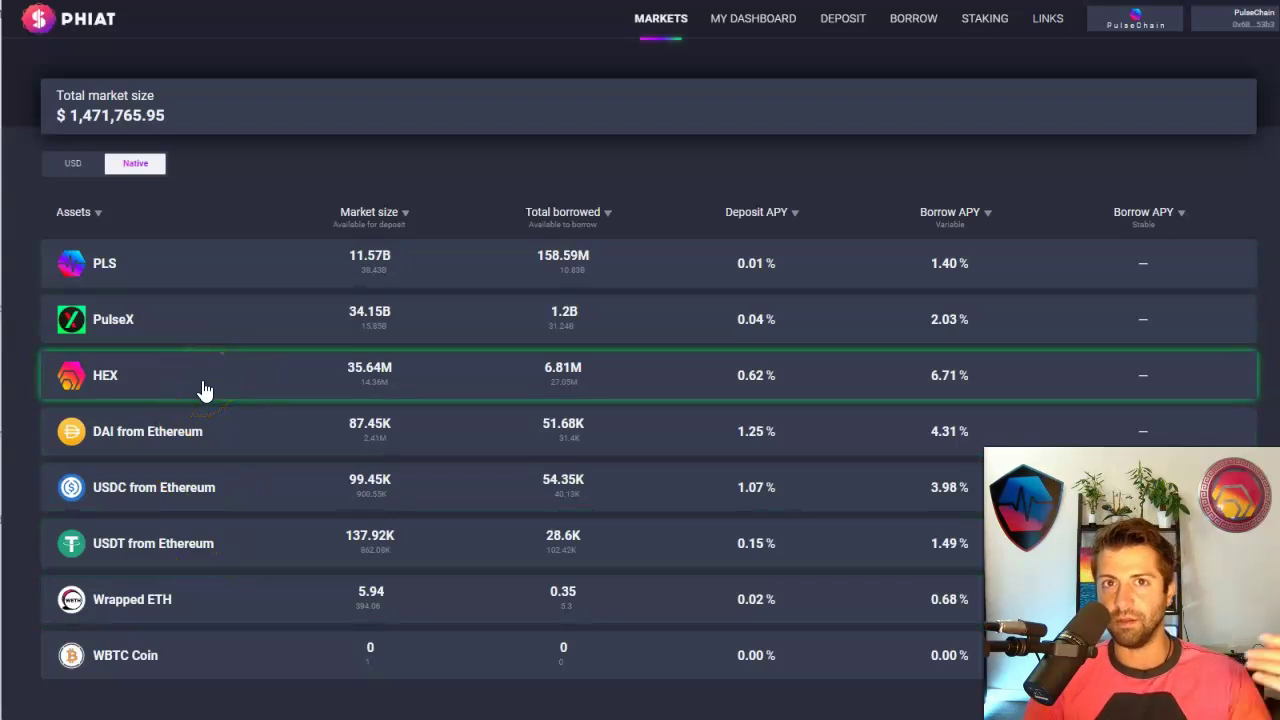
{"action": "mouse_move", "coordinate": [149, 375]}
{"action": "left_mouse_down"}
{"action": "mouse_move", "coordinate": [140, 402]}
{"action": "mouse_move", "coordinate": [226, 490]}
{"action": "mouse_move", "coordinate": [565, 464]}
{"action": "mouse_move", "coordinate": [543, 449]}
{"action": "mouse_move", "coordinate": [551, 480]}
{"action": "mouse_move", "coordinate": [531, 451]}
{"action": "mouse_move", "coordinate": [490, 452]}
{"action": "mouse_move", "coordinate": [343, 309]}
{"action": "mouse_move", "coordinate": [323, 337]}
{"action": "left_mouse_up"}
{"action": "mouse_move", "coordinate": [320, 400]}
{"action": "left_mouse_down"}
{"action": "mouse_move", "coordinate": [400, 406]}
{"action": "mouse_move", "coordinate": [210, 447]}
{"action": "mouse_move", "coordinate": [163, 390]}
{"action": "mouse_move", "coordinate": [165, 418]}
{"action": "left_mouse_up"}
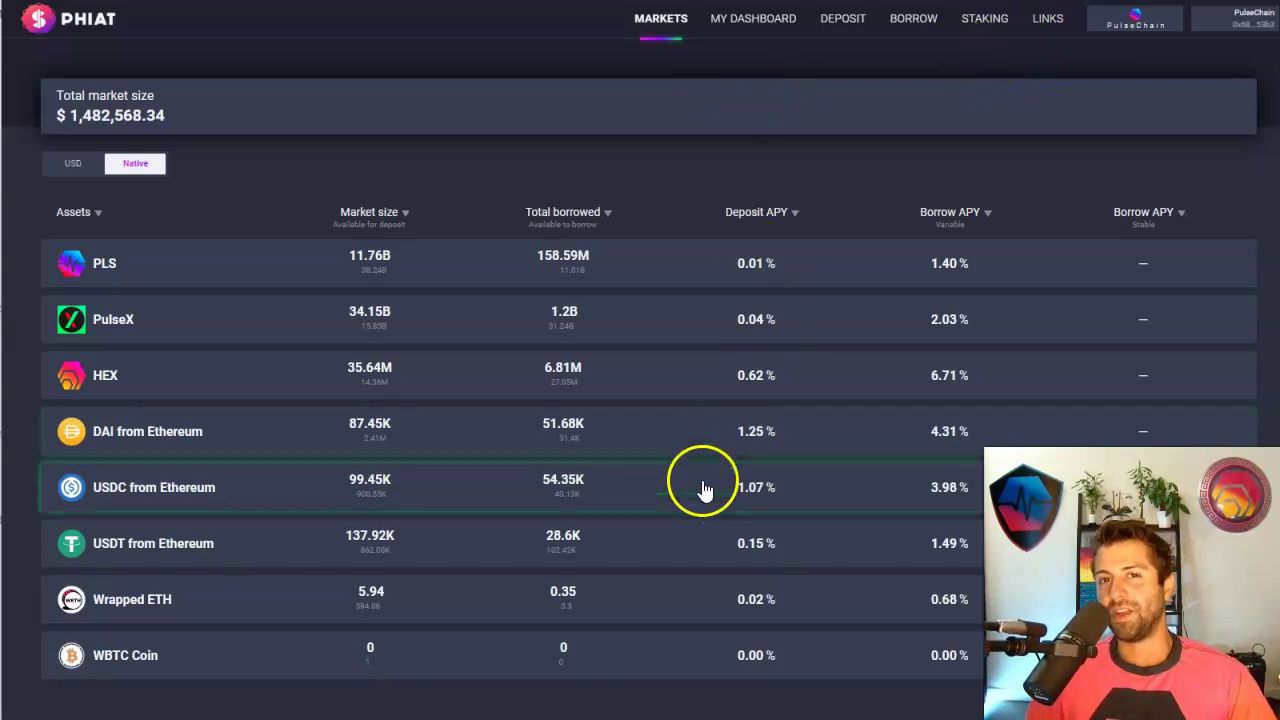
Start a first HEX deposit from My Dashboard and try an amount of 69 HEX
{"action": "left_click", "coordinate": [758, 22]}
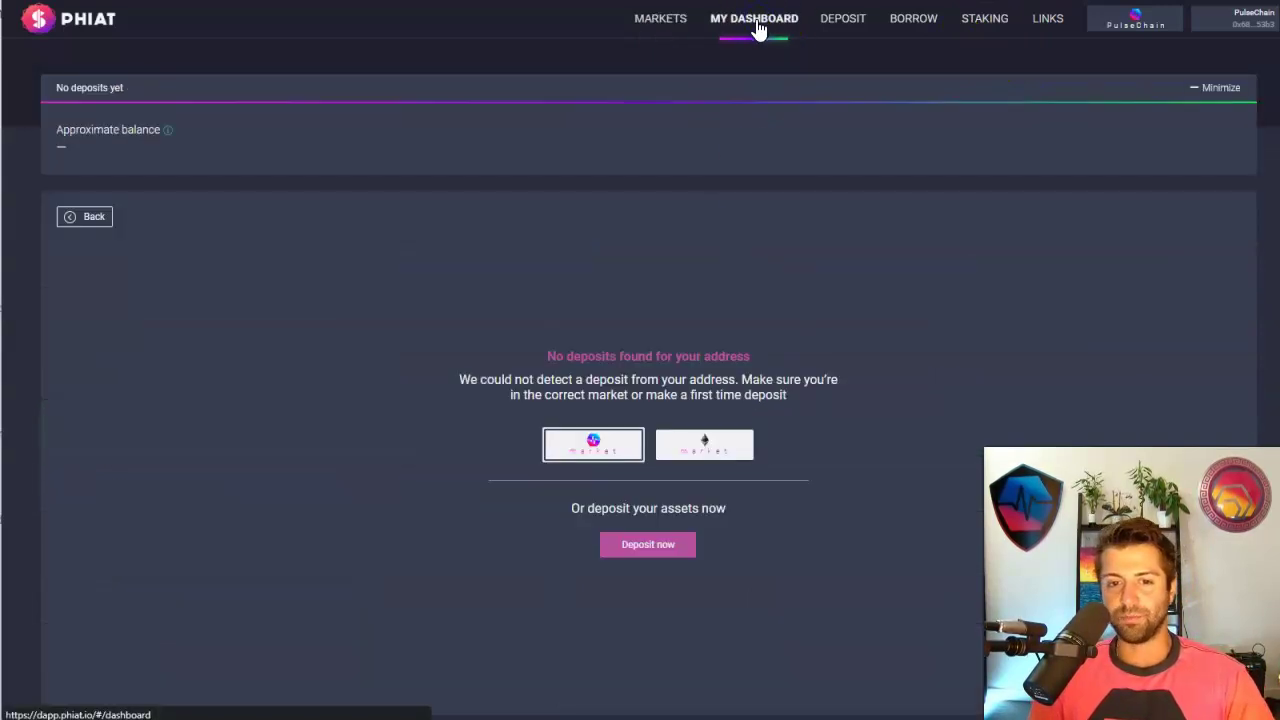
{"action": "left_click", "coordinate": [652, 547]}
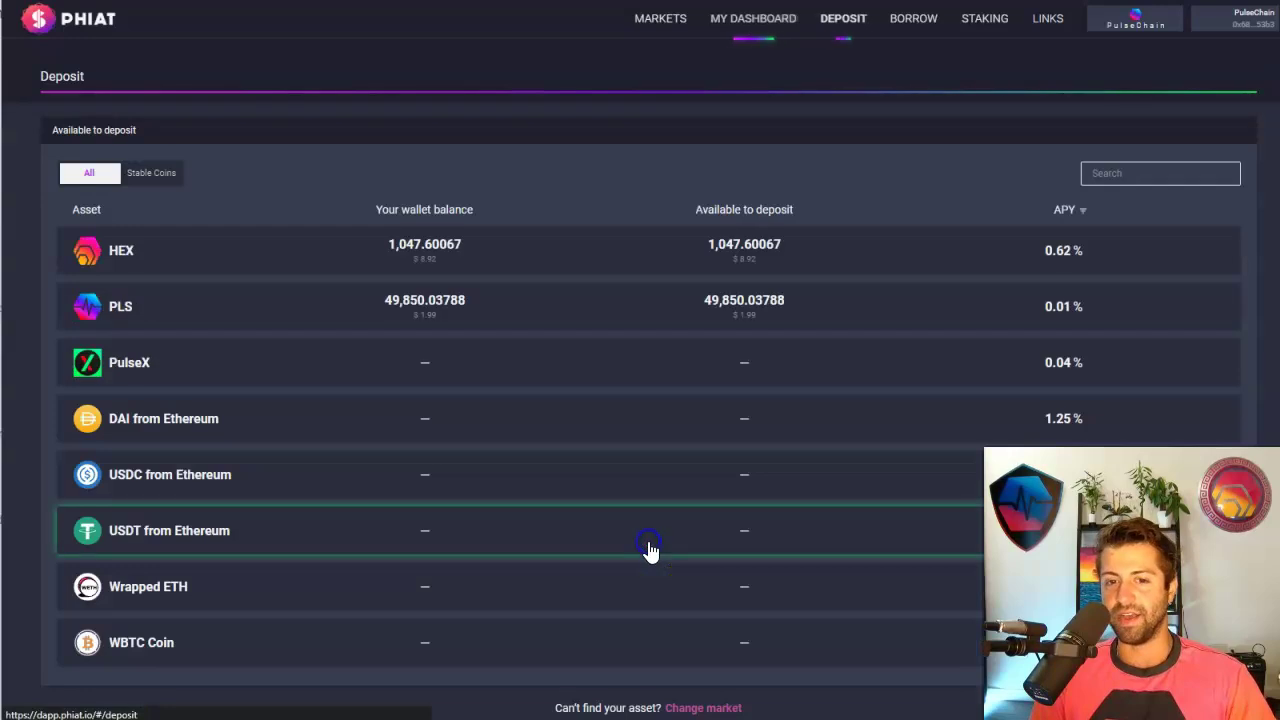
{"action": "left_click", "coordinate": [252, 251]}
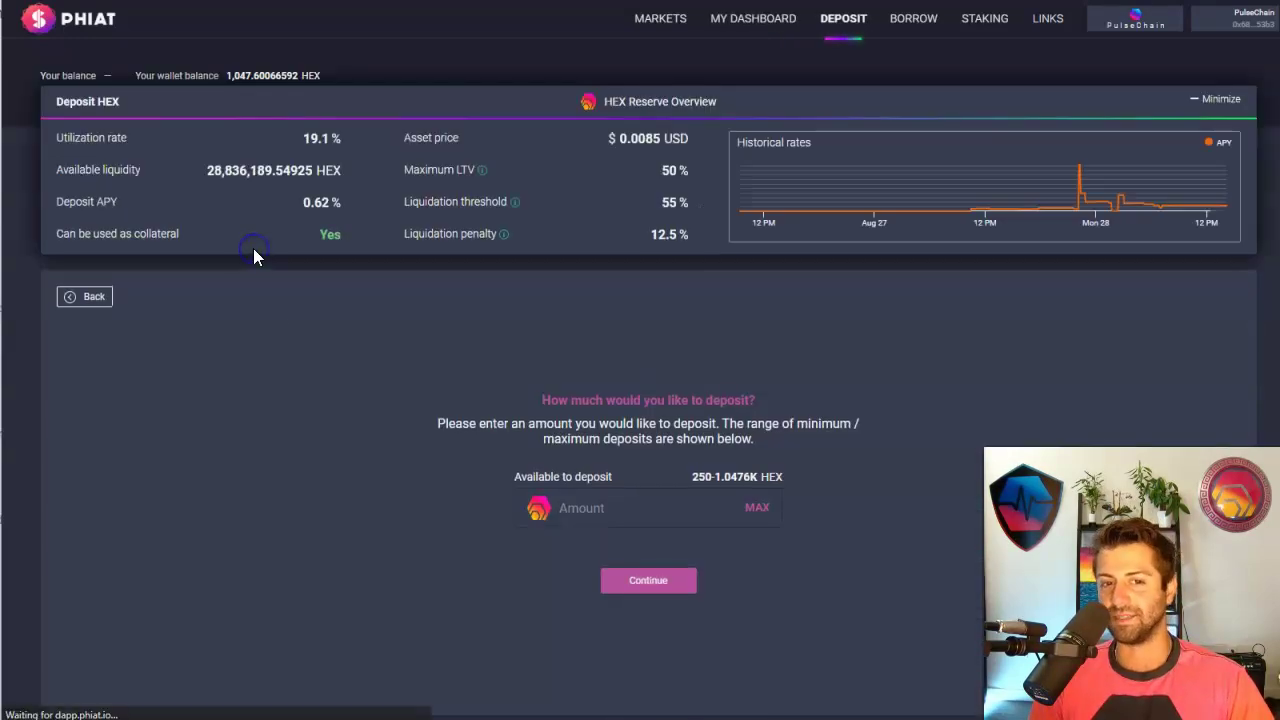
{"action": "left_click", "coordinate": [558, 531]}
{"action": "type", "text": "69"}
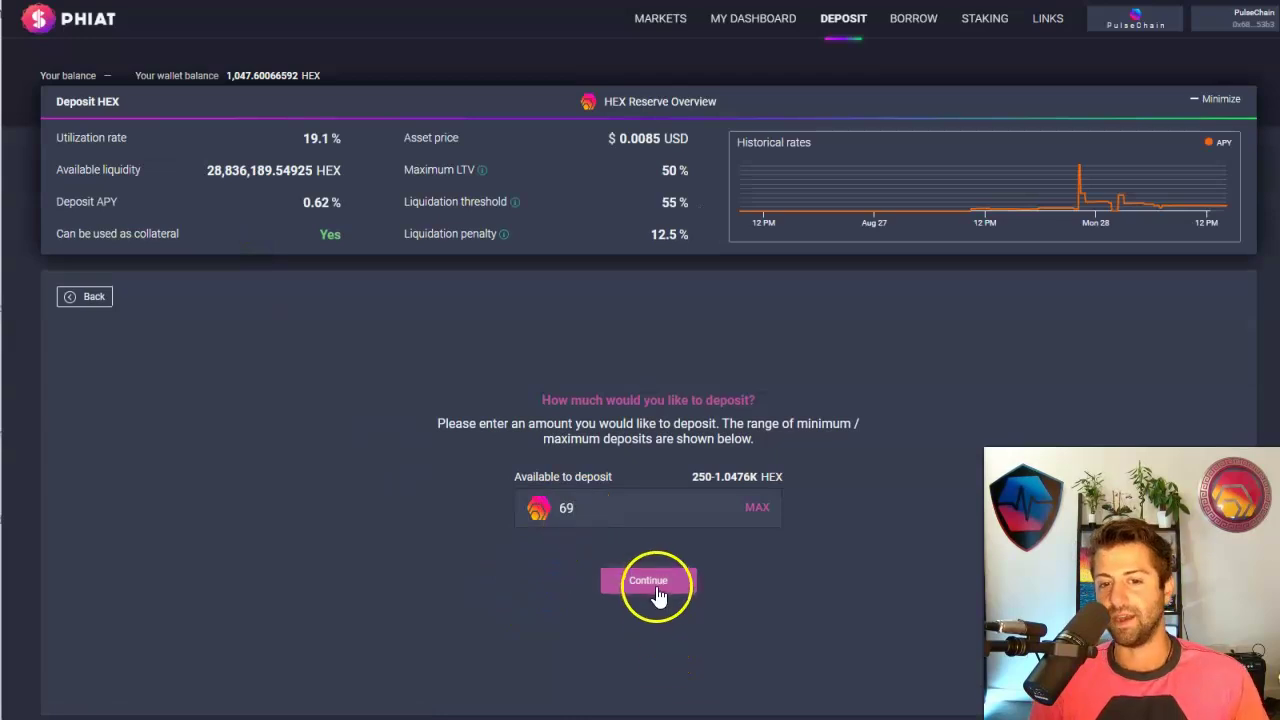
{"action": "left_click", "coordinate": [658, 588]}
Note the 250 HEX minimum deposit and continue to the deposit review
{"action": "left_click", "coordinate": [526, 543]}
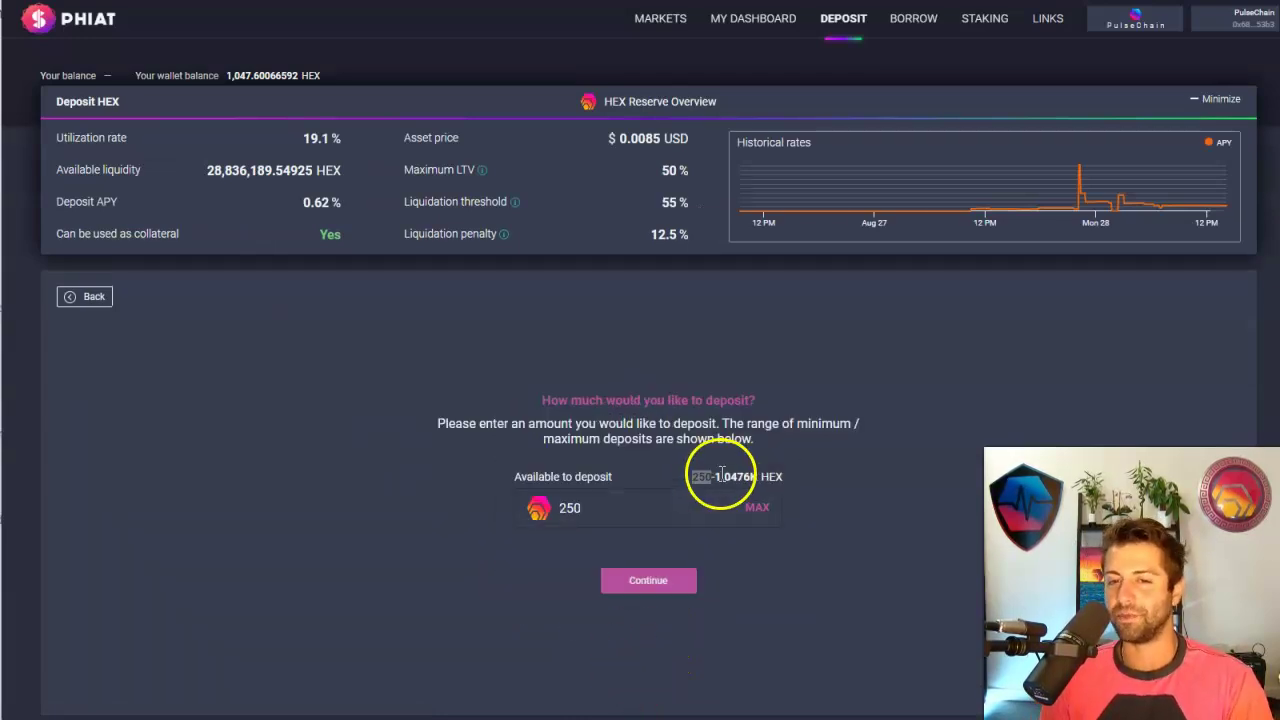
{"action": "left_click", "coordinate": [686, 510]}
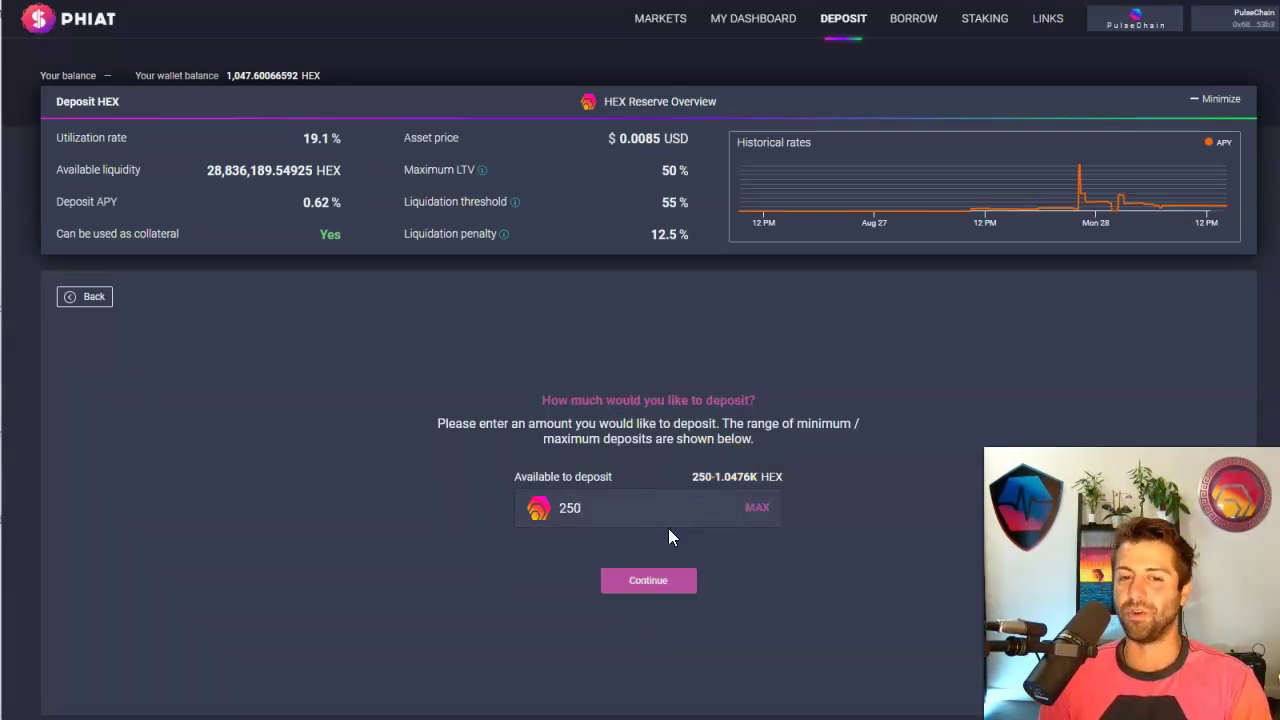
{"action": "left_click", "coordinate": [711, 474]}
{"action": "left_click_drag", "start_coordinate": [711, 474], "coordinate": [716, 474]}
{"action": "left_click", "coordinate": [645, 583]}
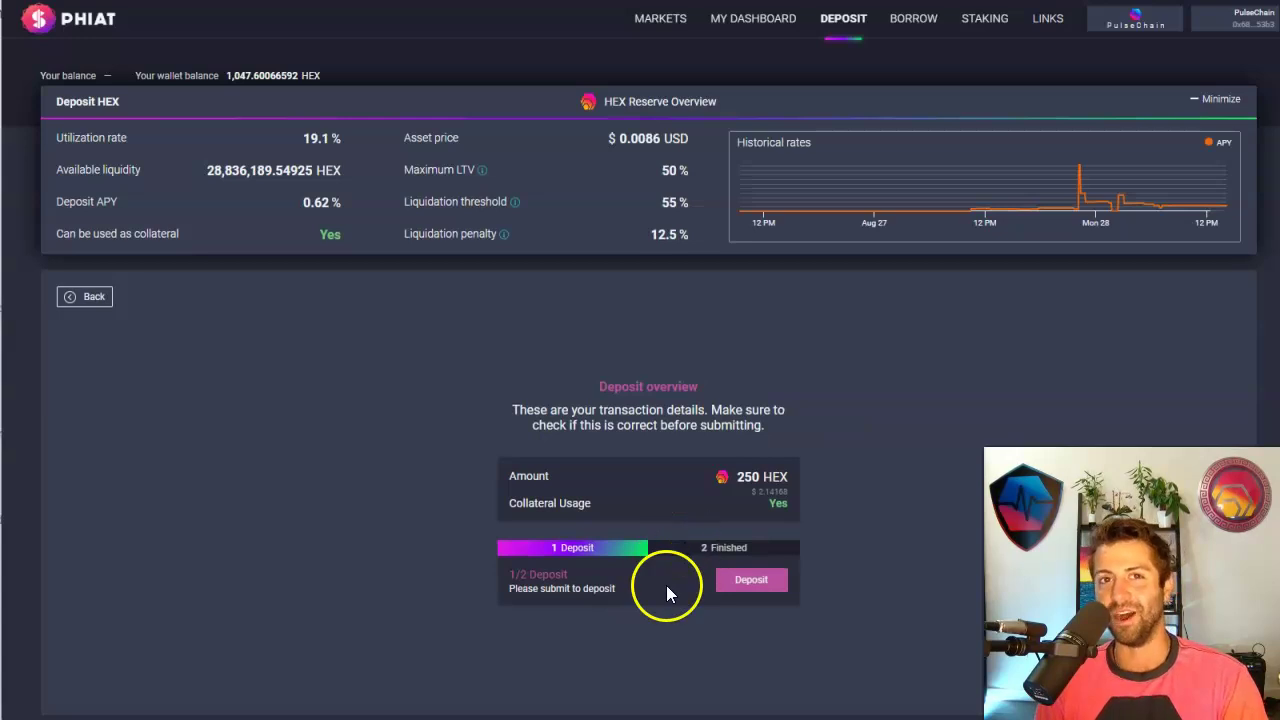
Submit the 250 HEX deposit, confirm it in MetaMask, and view it on the dashboard
{"action": "left_click", "coordinate": [751, 583]}
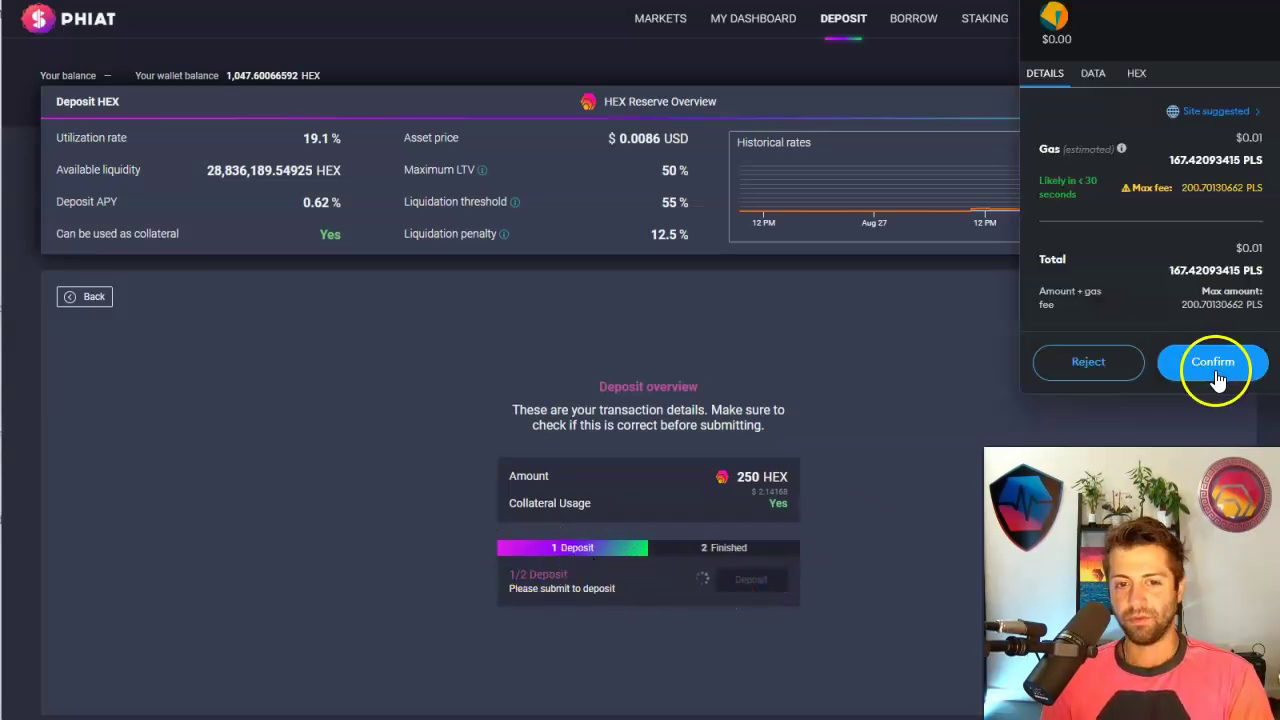
{"action": "left_click", "coordinate": [1215, 366]}
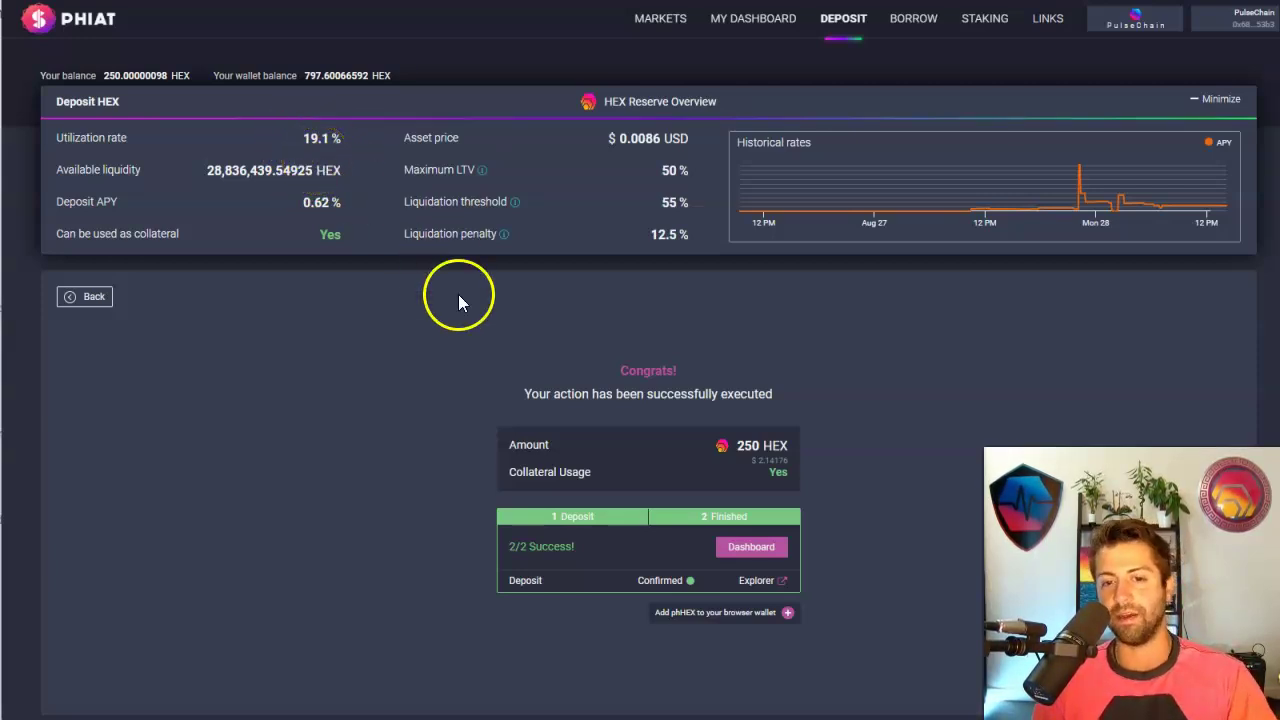
{"action": "left_click", "coordinate": [750, 547]}
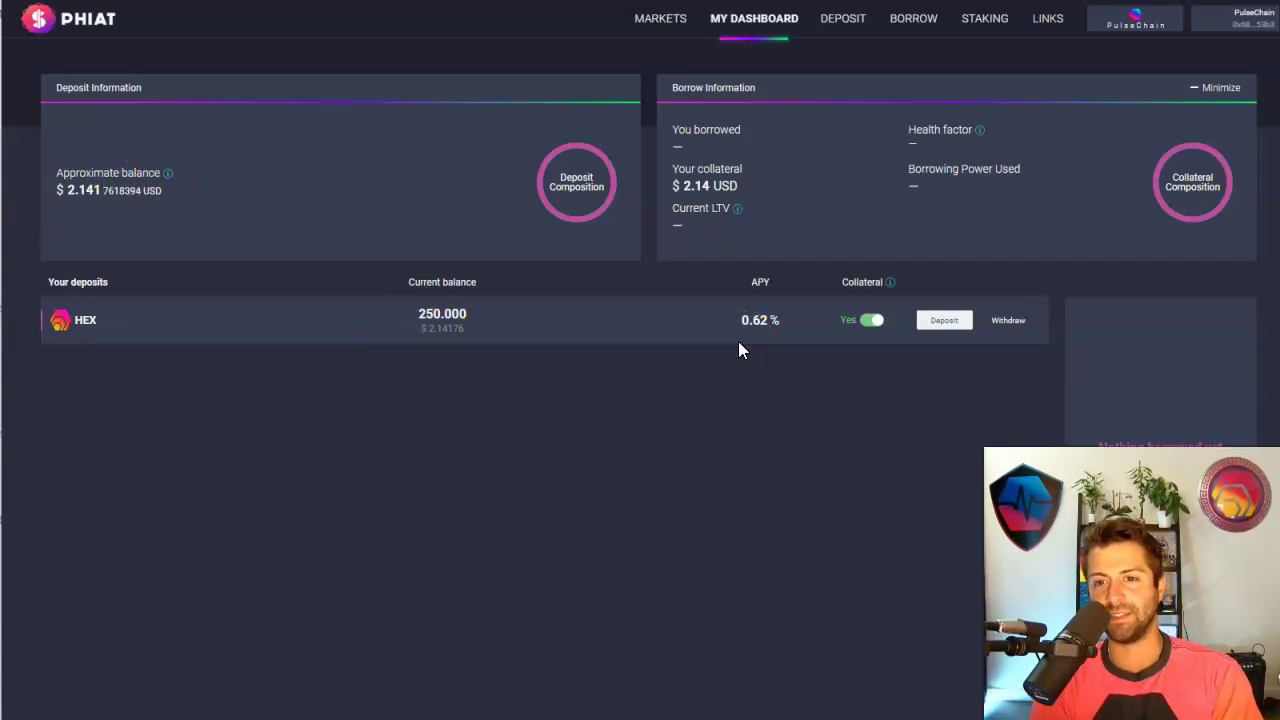
{"action": "left_click", "coordinate": [953, 336]}
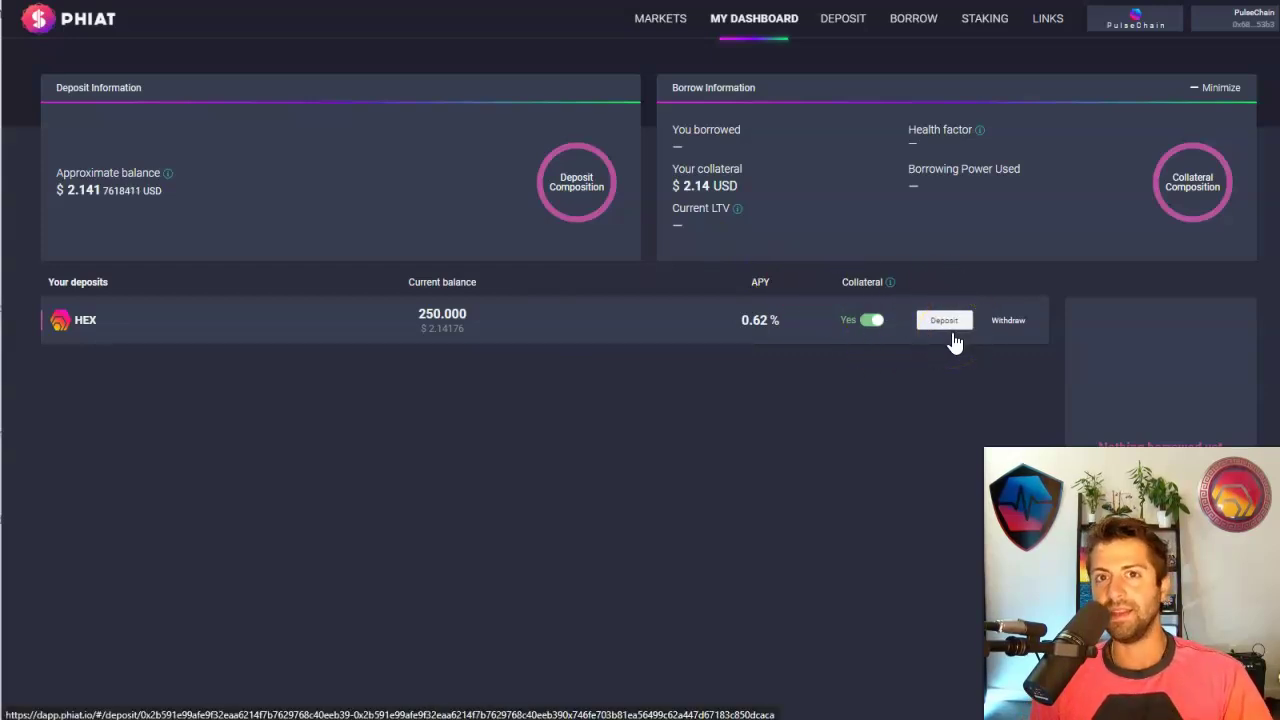
{"action": "left_click", "coordinate": [757, 328]}
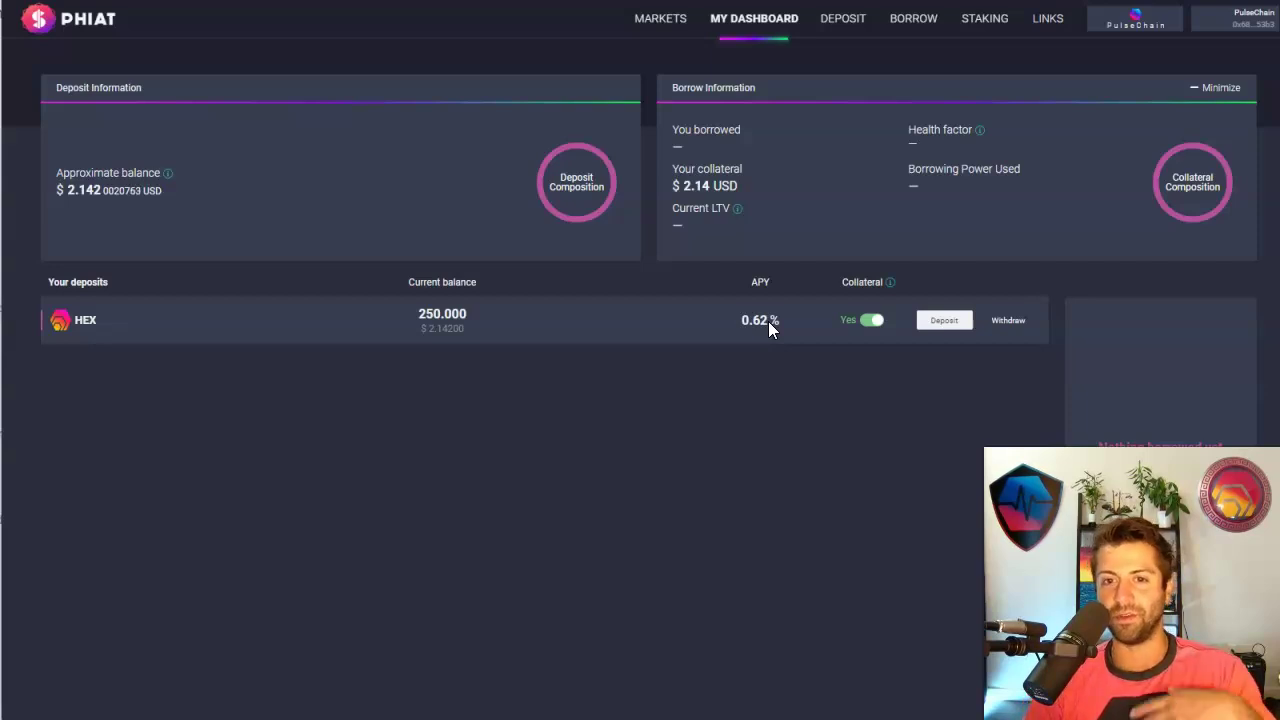
{"action": "double_click", "coordinate": [766, 321]}
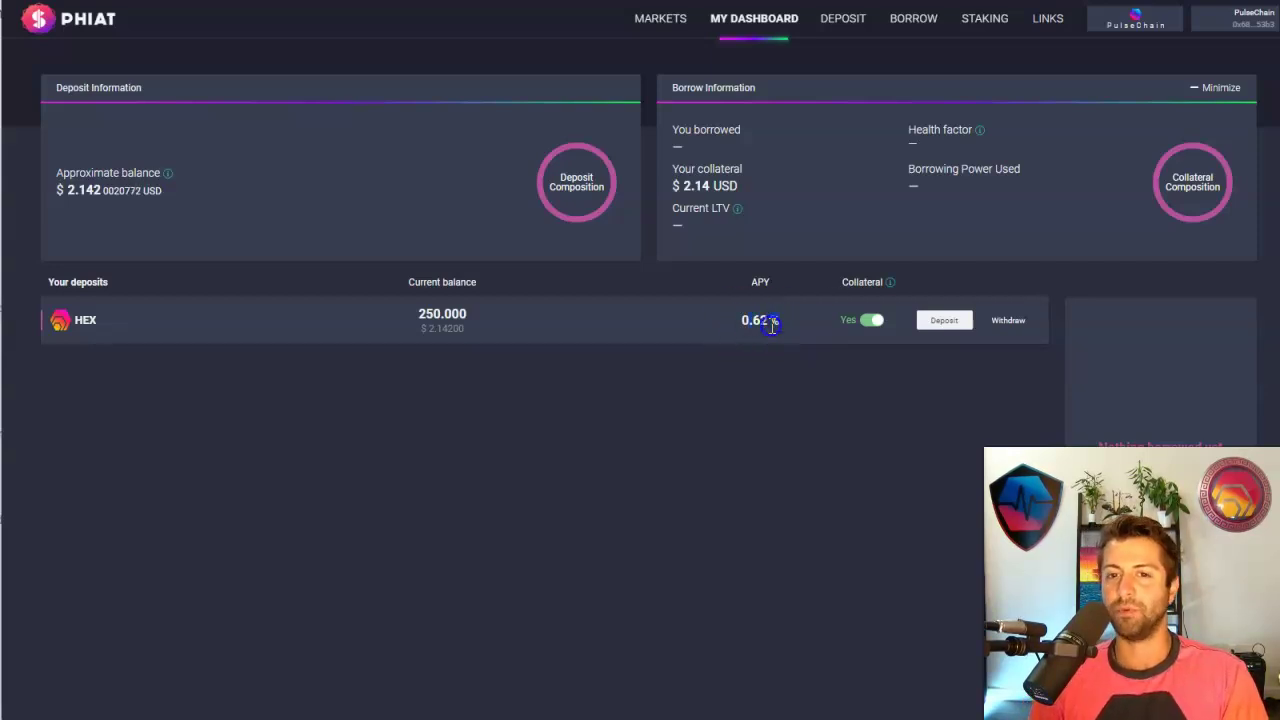
{"action": "left_click", "coordinate": [772, 324]}
{"action": "double_click", "coordinate": [776, 318]}
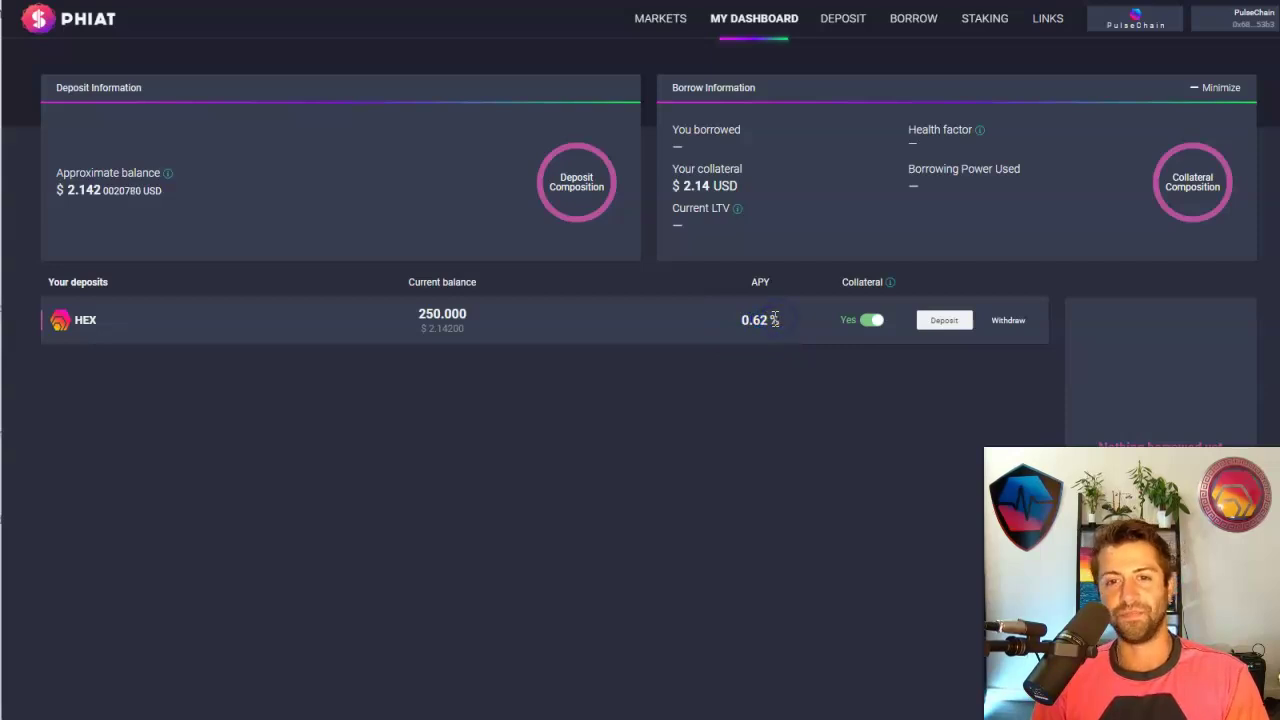
{"action": "left_click_drag", "start_coordinate": [774, 320], "coordinate": [723, 317]}
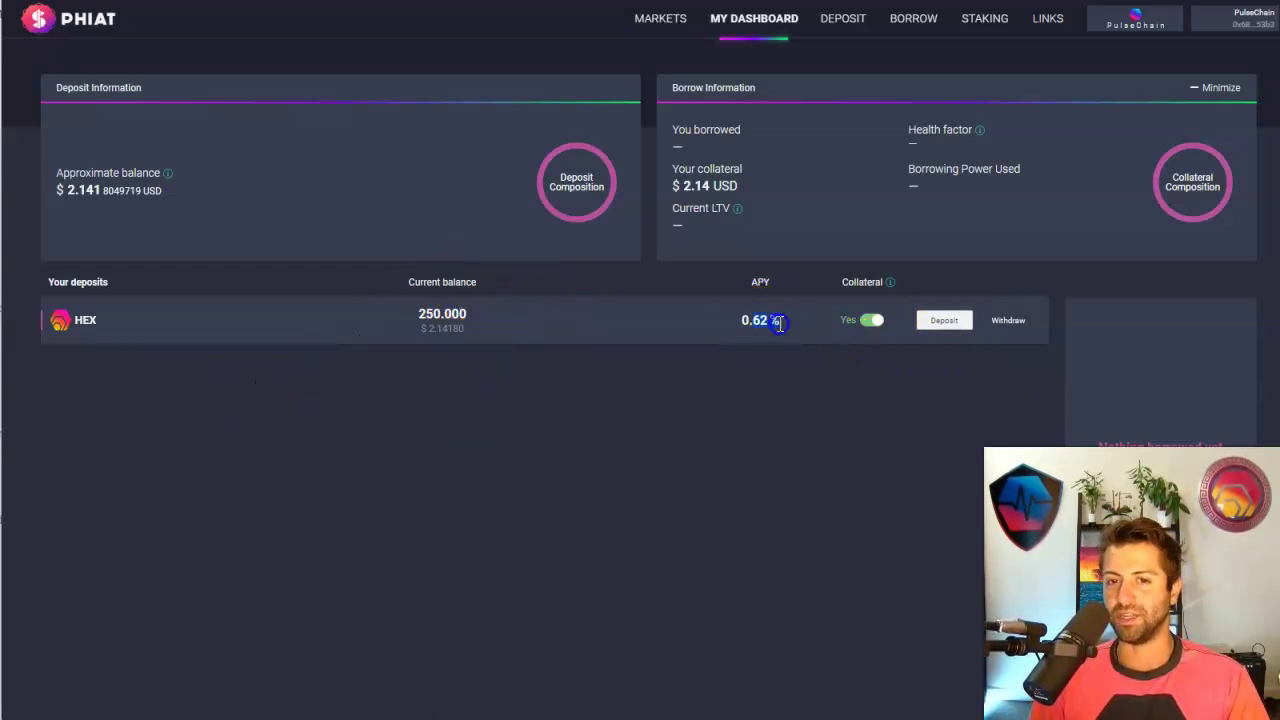
{"action": "left_click_drag", "start_coordinate": [773, 322], "coordinate": [775, 322]}
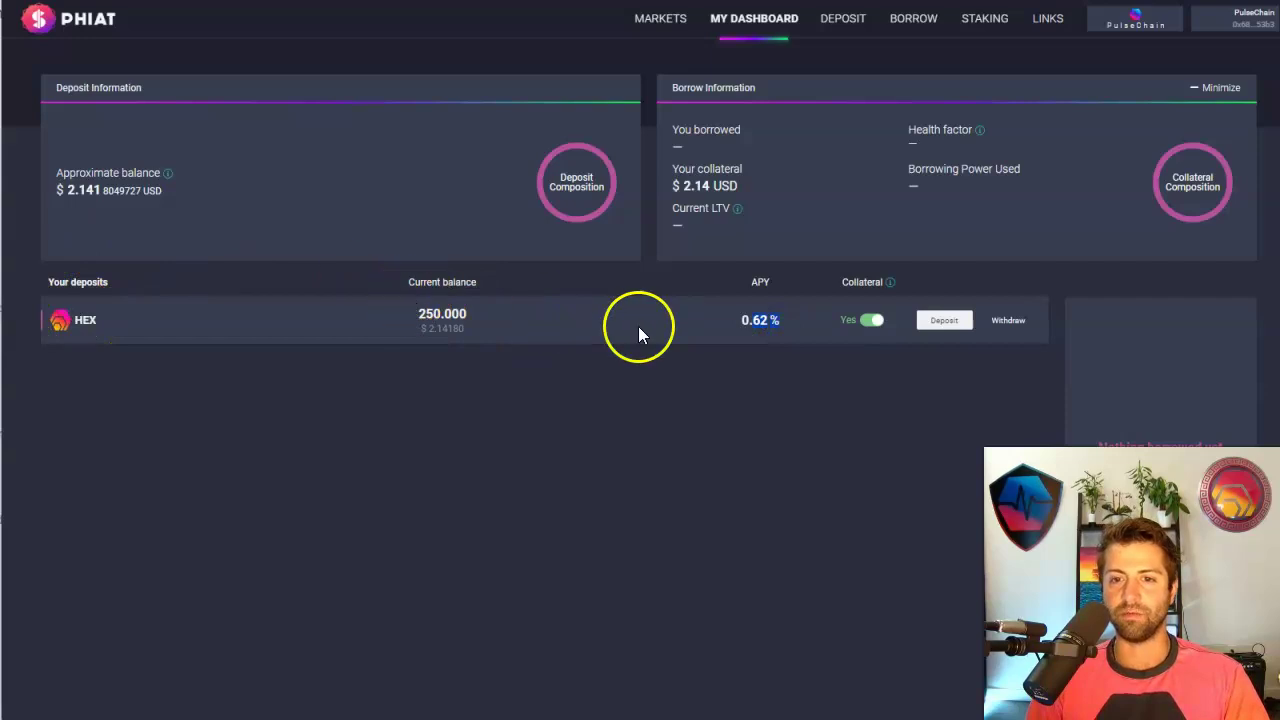
{"action": "left_click", "coordinate": [943, 321]}
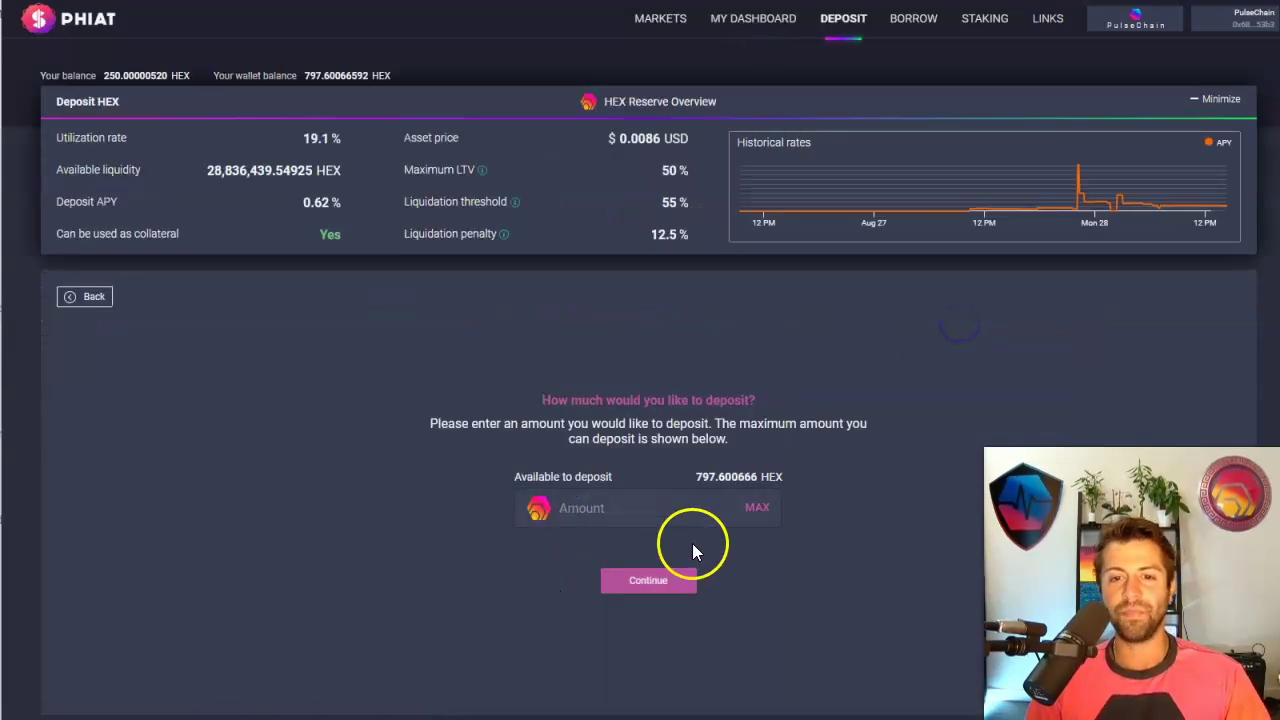
{"action": "left_click", "coordinate": [89, 297]}
{"action": "left_click", "coordinate": [1008, 324]}
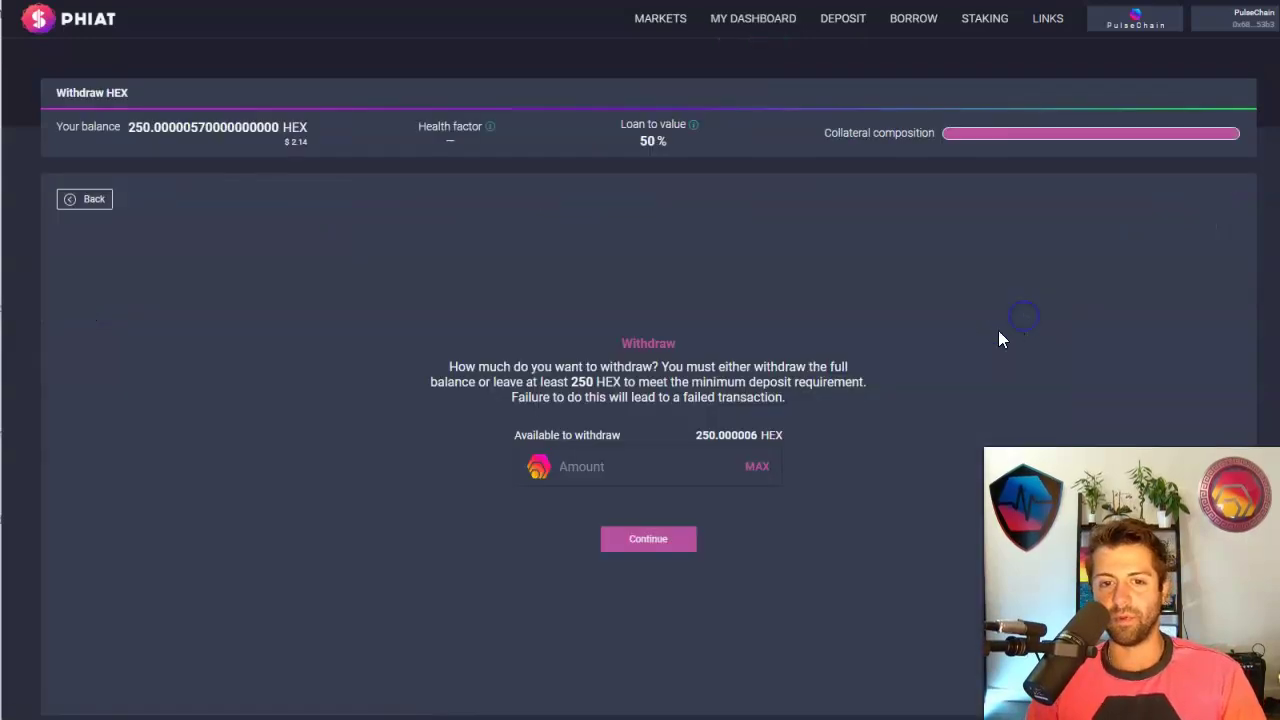
{"action": "triple_click", "coordinate": [722, 435]}
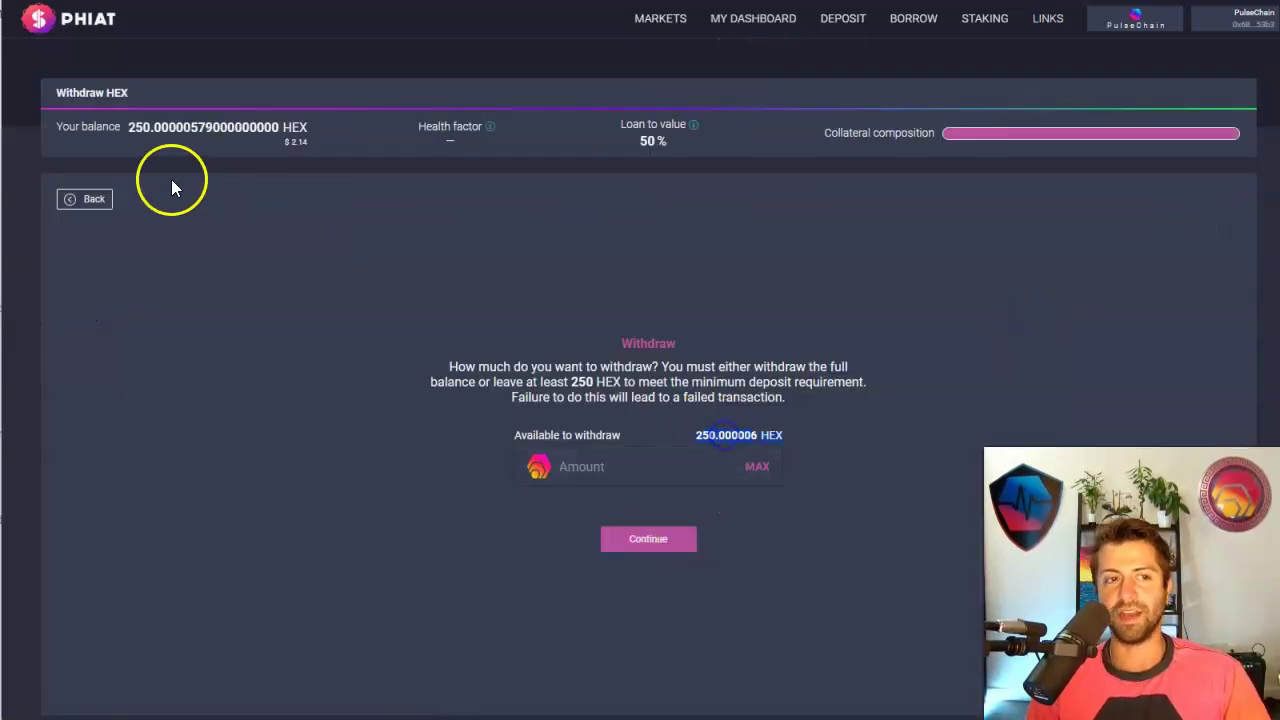
Start borrowing HEX from the borrow list and enter 69 HEX as the amount
{"action": "left_click", "coordinate": [110, 195]}
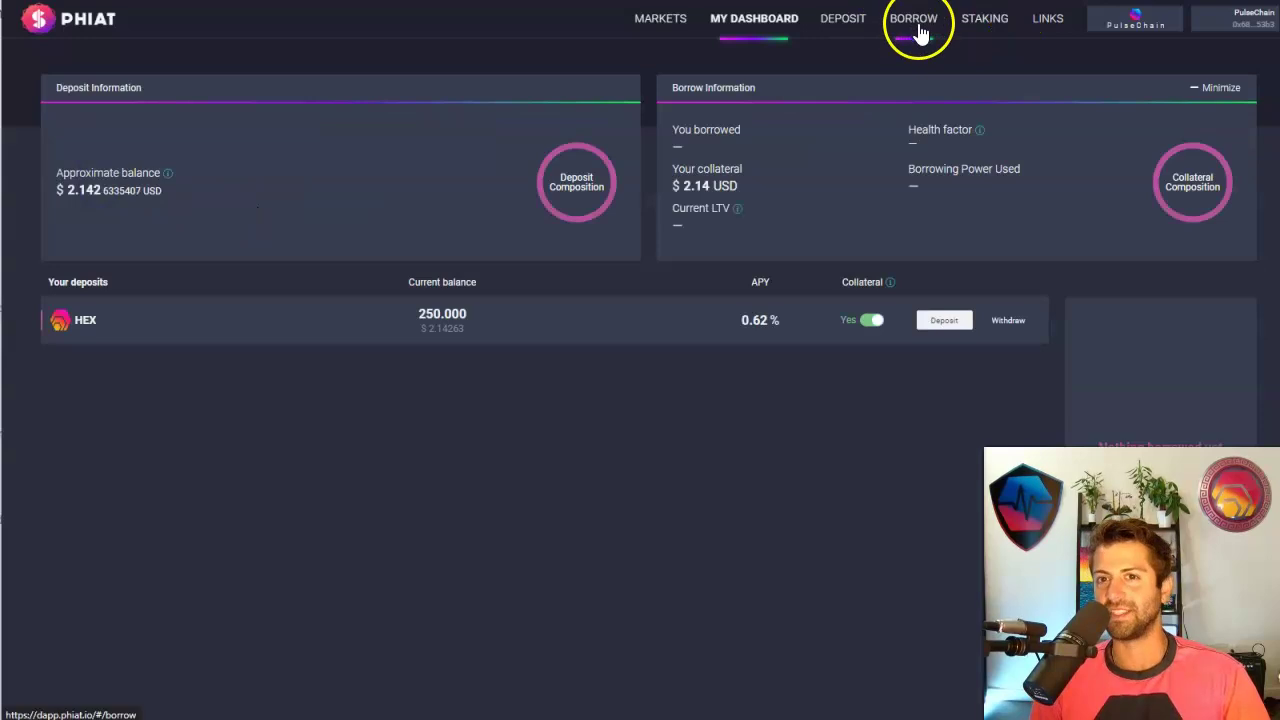
{"action": "left_click", "coordinate": [918, 28]}
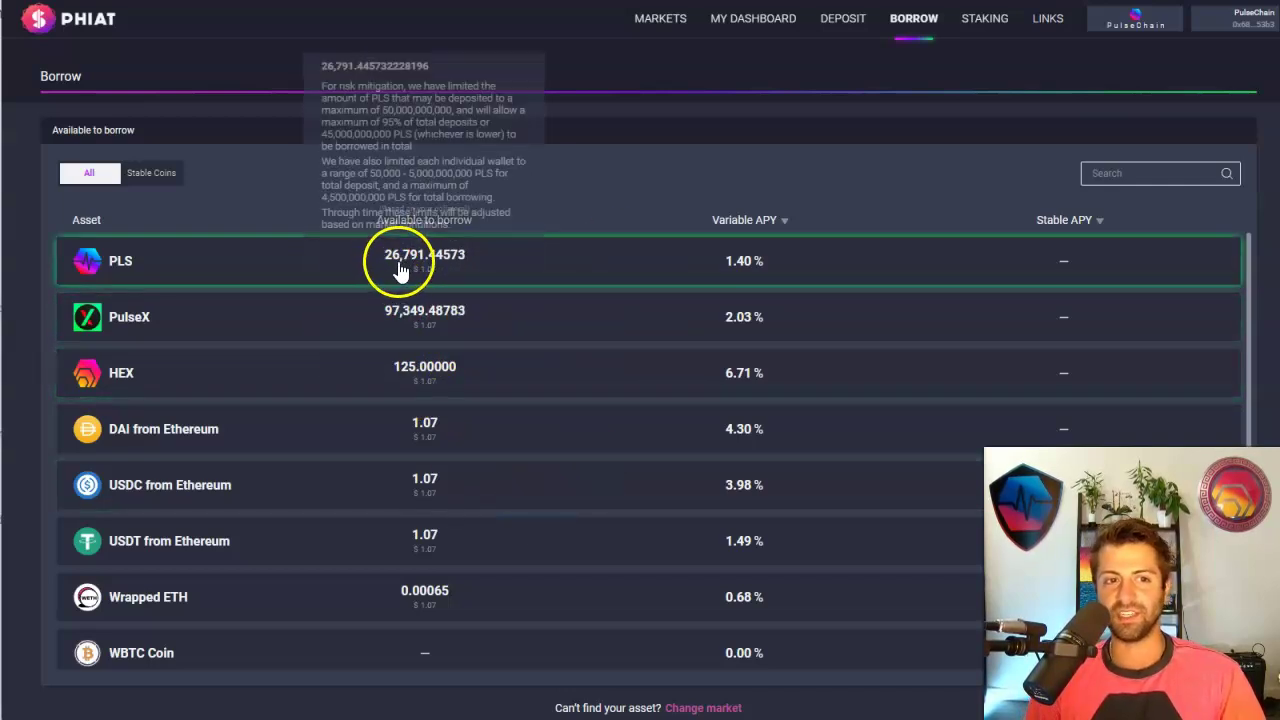
{"action": "mouse_move", "coordinate": [395, 327]}
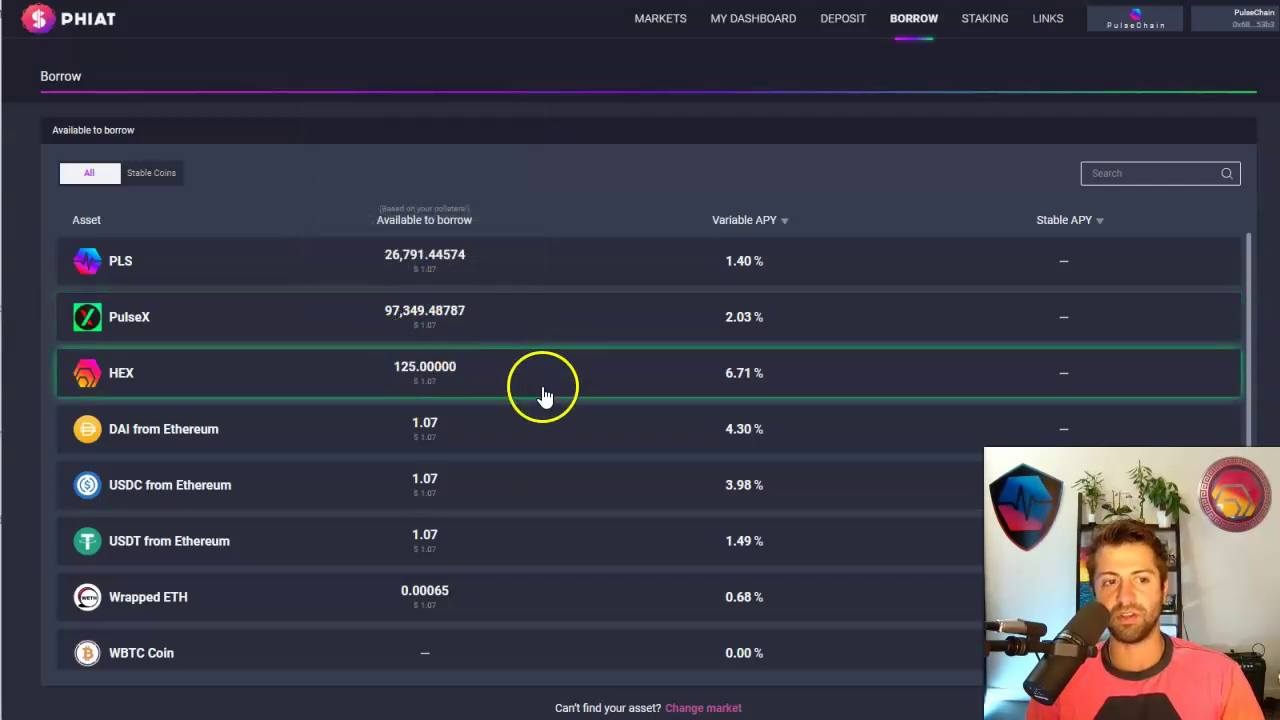
{"action": "left_click", "coordinate": [456, 388]}
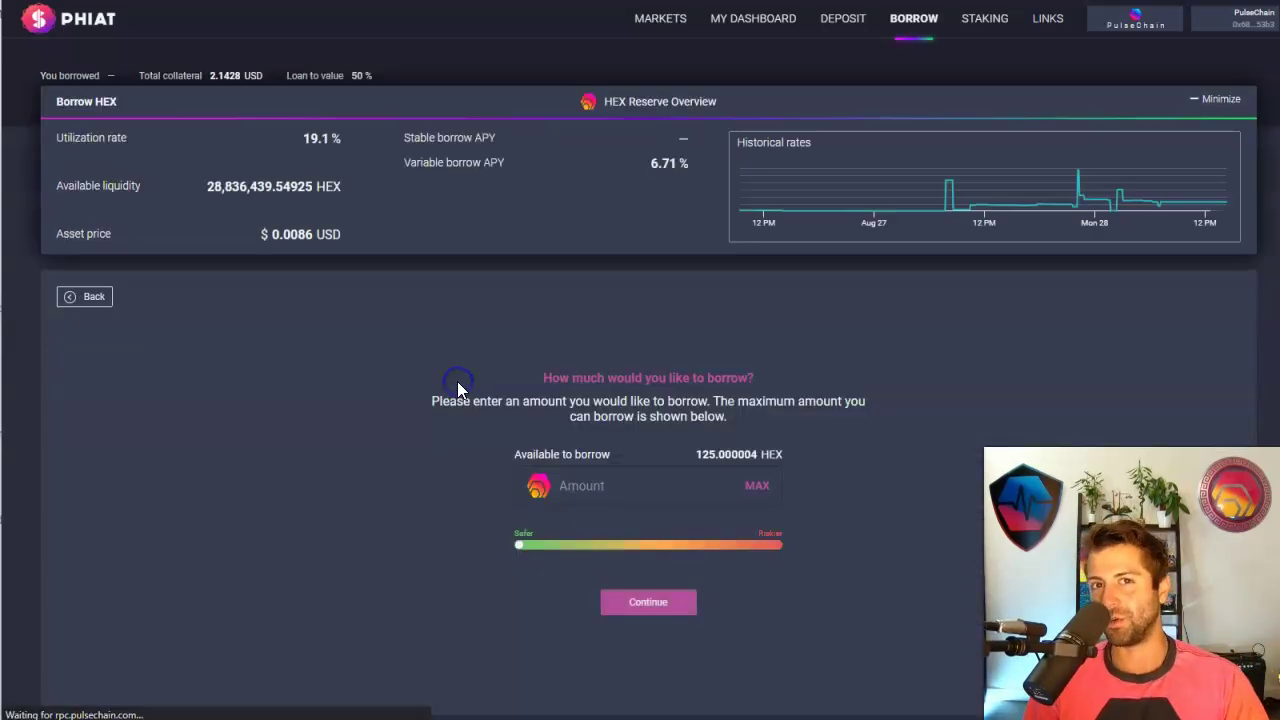
{"action": "left_click", "coordinate": [627, 496]}
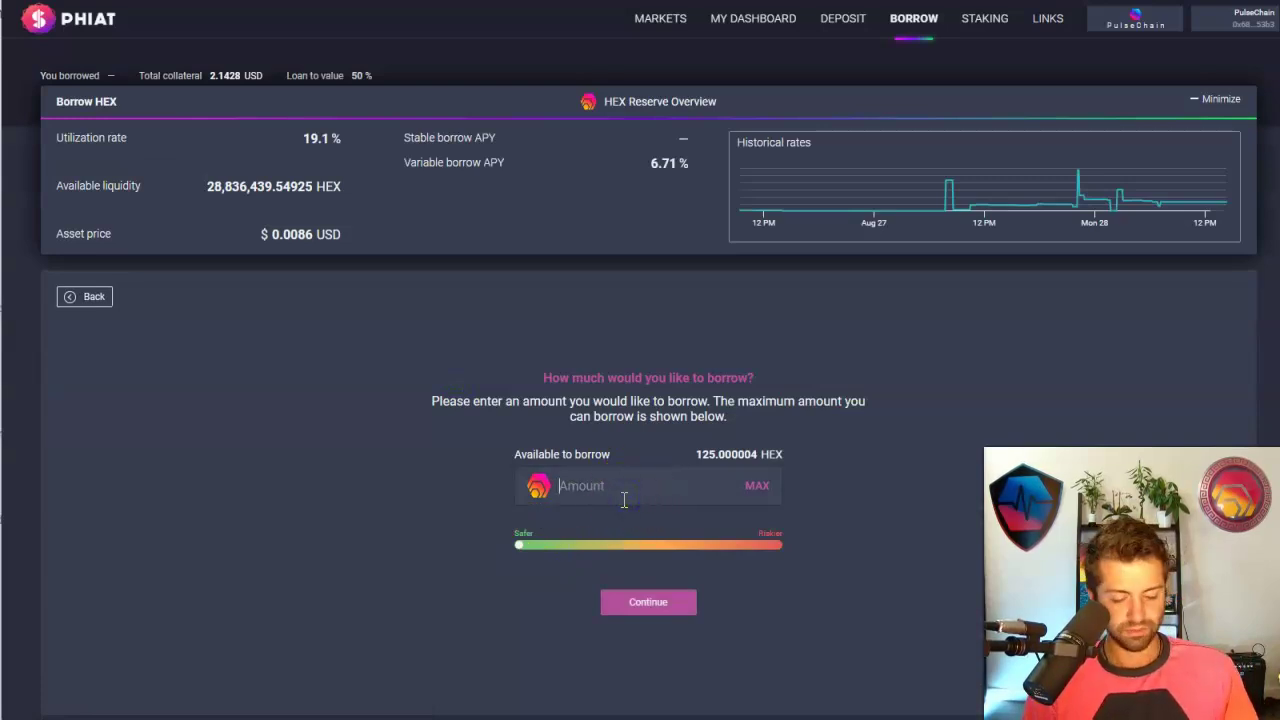
{"action": "left_click", "coordinate": [630, 490]}
{"action": "type", "text": "69"}
{"action": "left_click", "coordinate": [643, 601]}
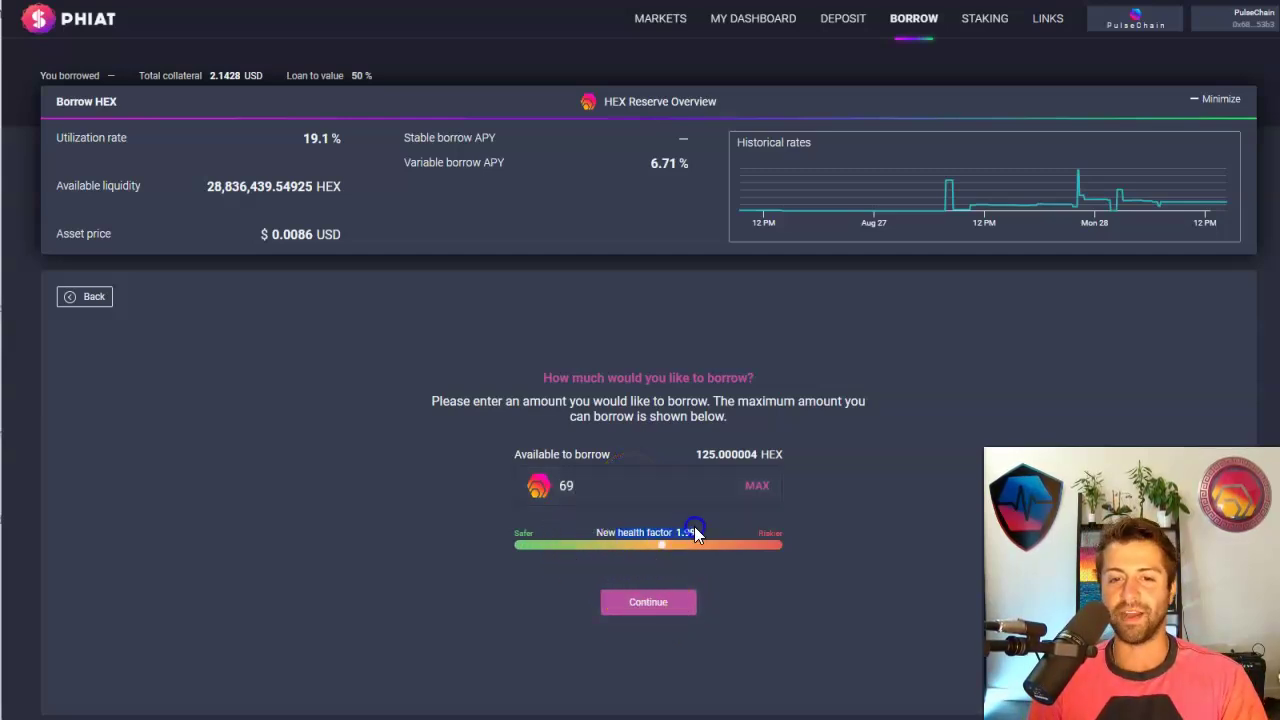
Try 125 HEX, then settle back on 69 HEX and continue
{"action": "left_click", "coordinate": [584, 489]}
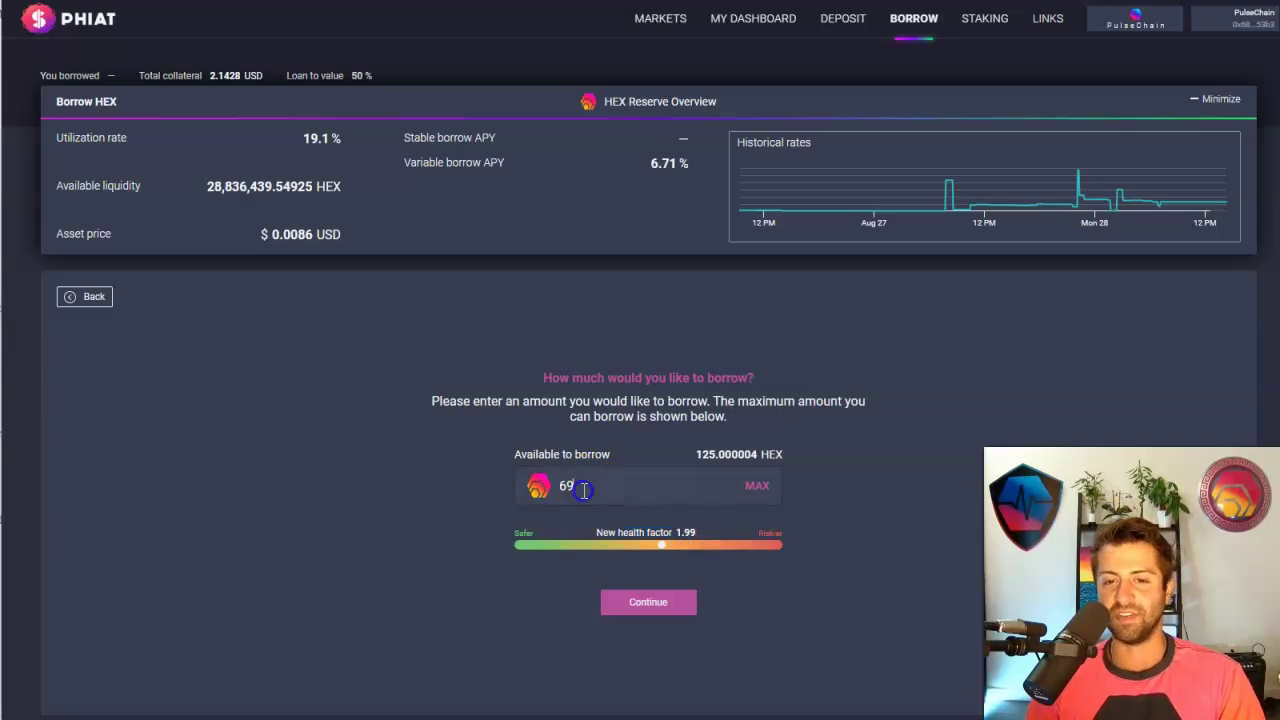
{"action": "key", "text": "BackSpace"}
{"action": "key", "text": "BackSpace"}
{"action": "type", "text": "125"}
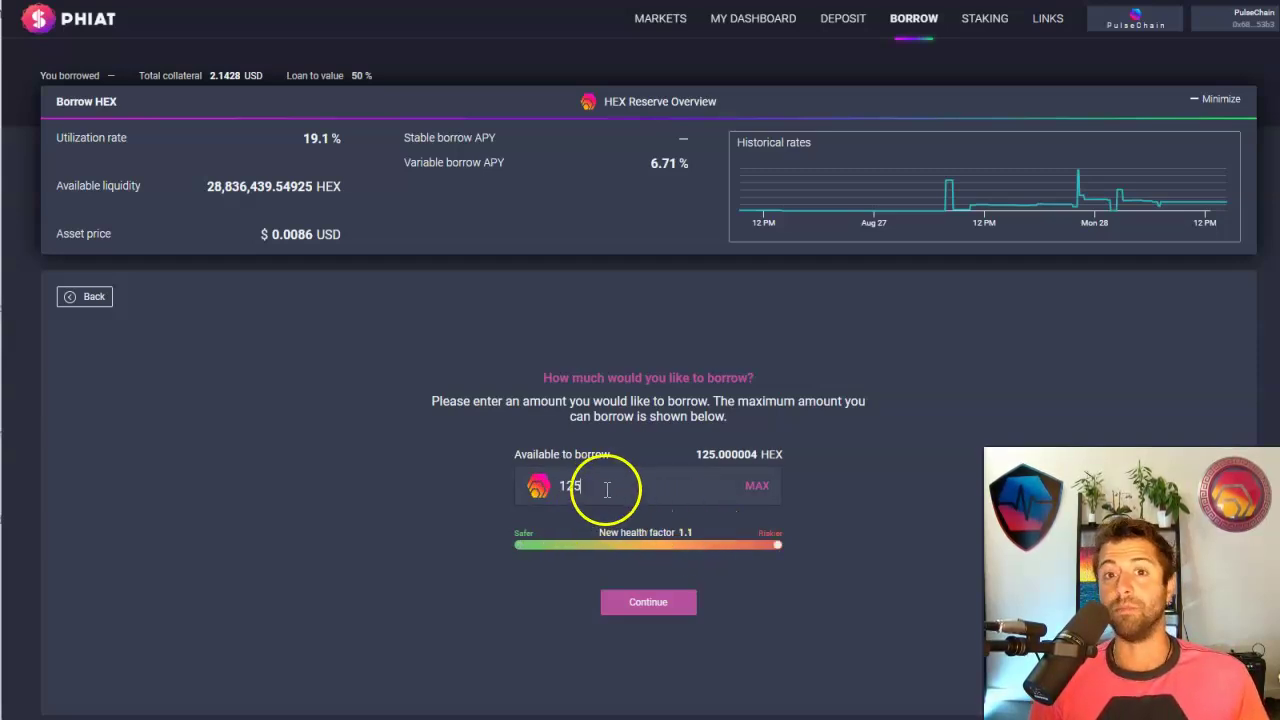
{"action": "key", "text": "BackSpace"}
{"action": "key", "text": "BackSpace"}
{"action": "key", "text": "BackSpace"}
{"action": "type", "text": "69"}
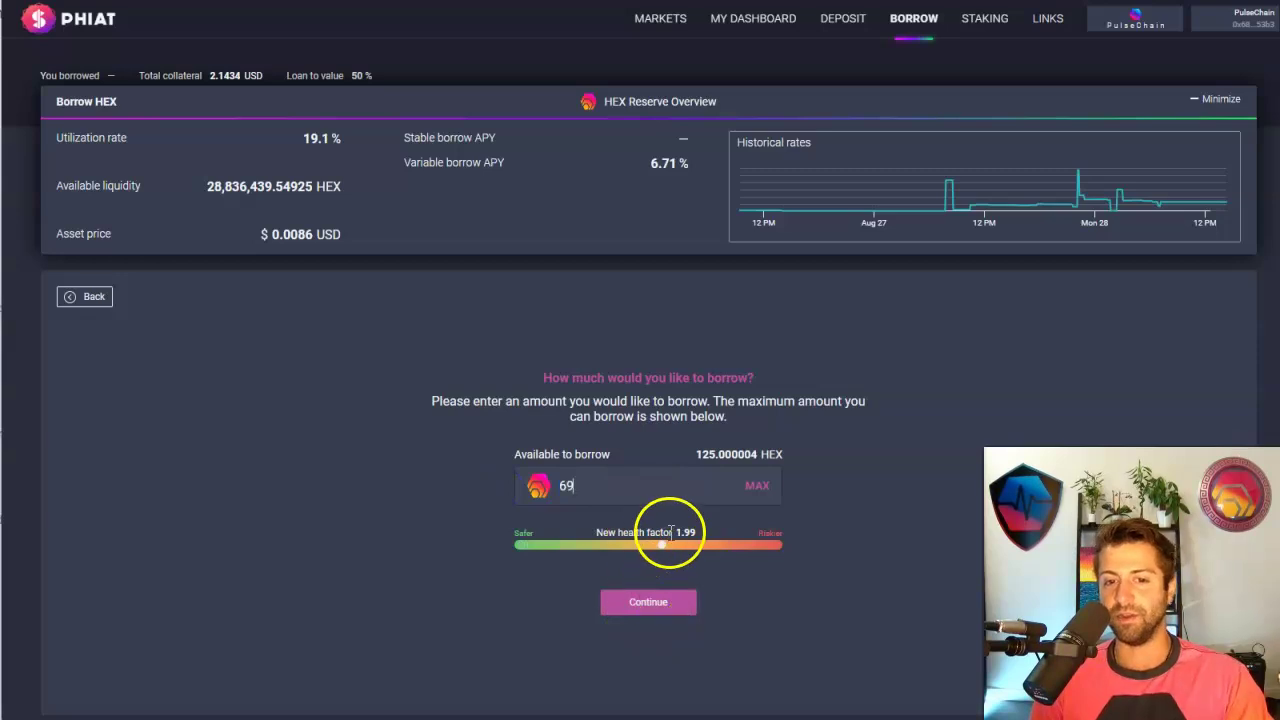
{"action": "left_click", "coordinate": [650, 602]}
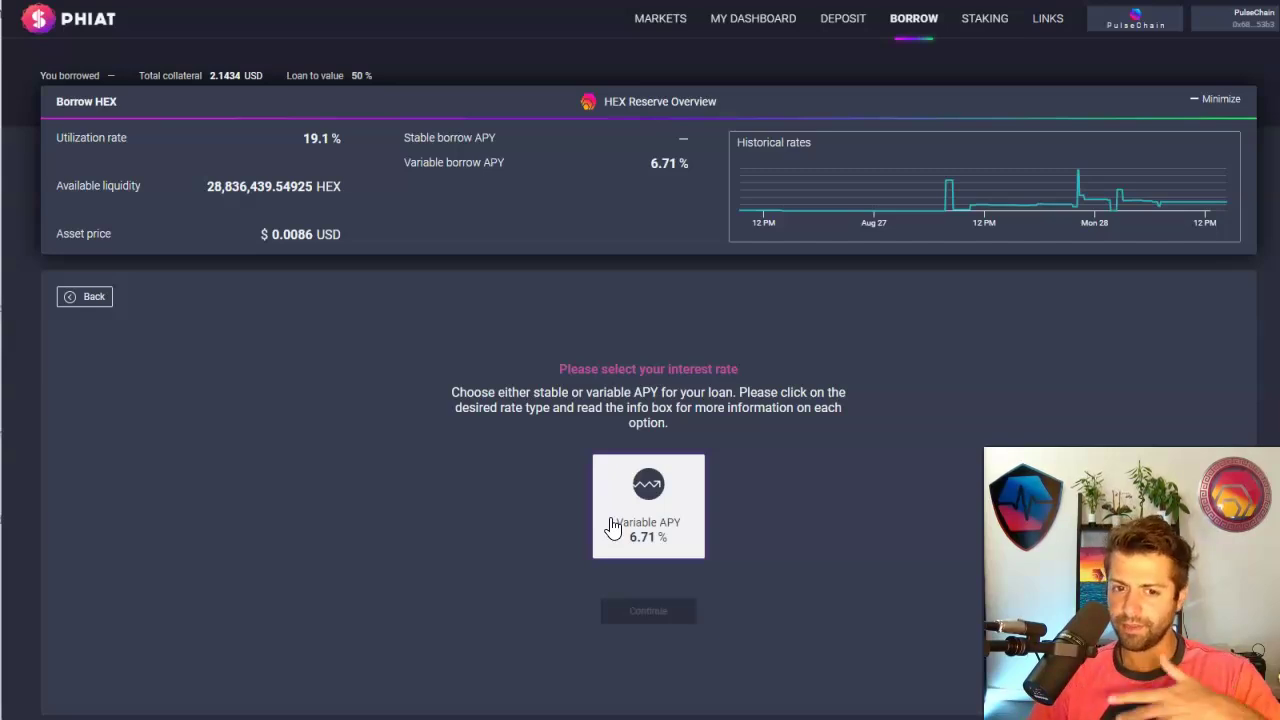
Pick the 6.71% variable interest rate for the HEX loan and continue to the overview
{"action": "left_click", "coordinate": [694, 534]}
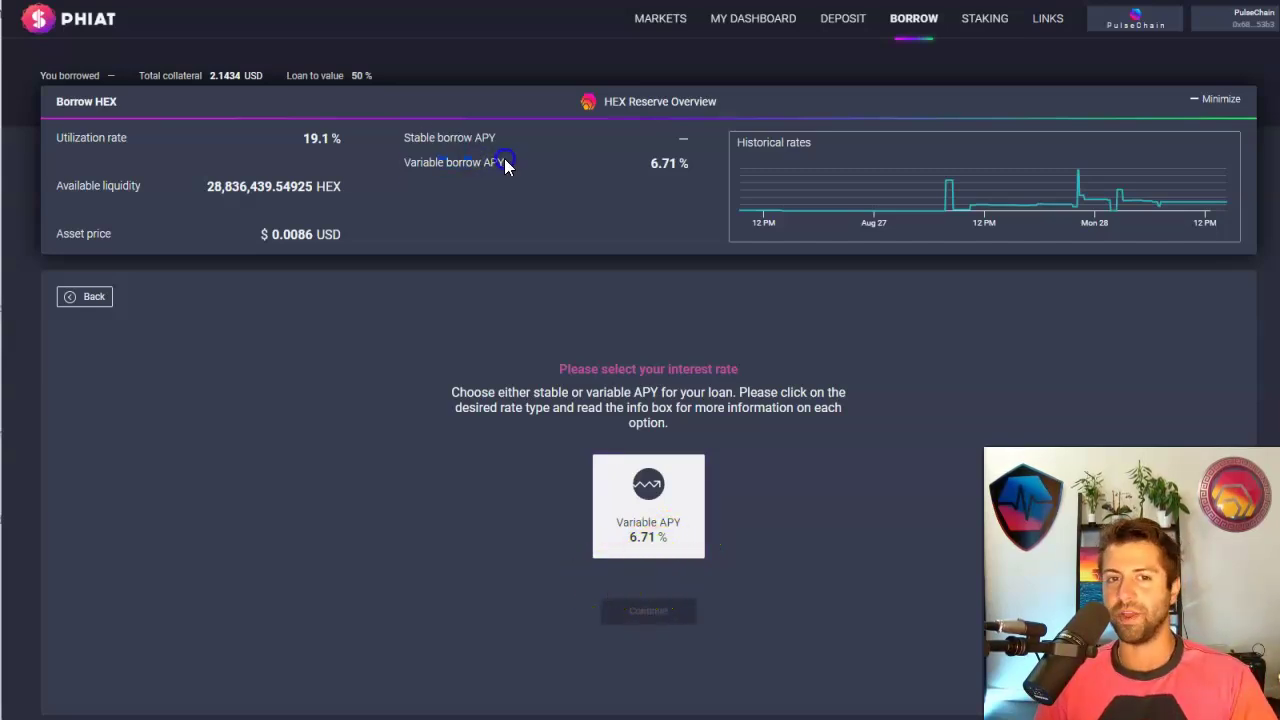
{"action": "left_click_drag", "start_coordinate": [425, 160], "coordinate": [502, 160]}
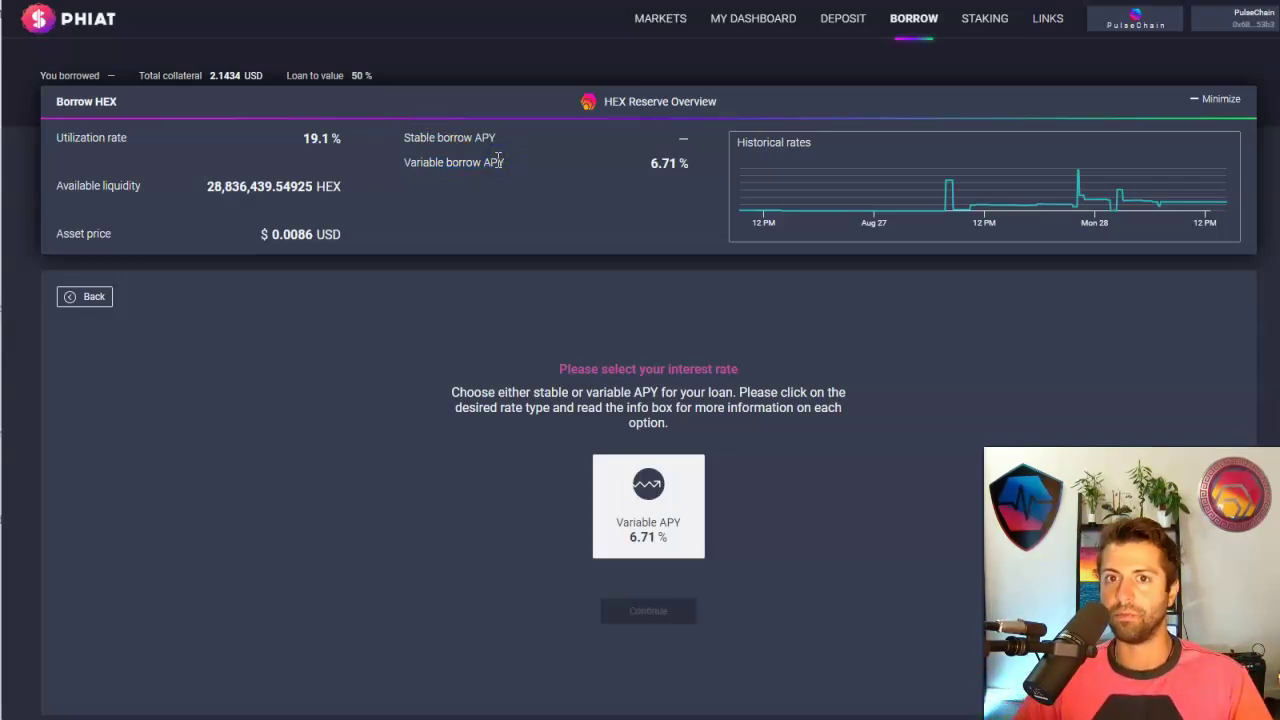
{"action": "left_click", "coordinate": [652, 505]}
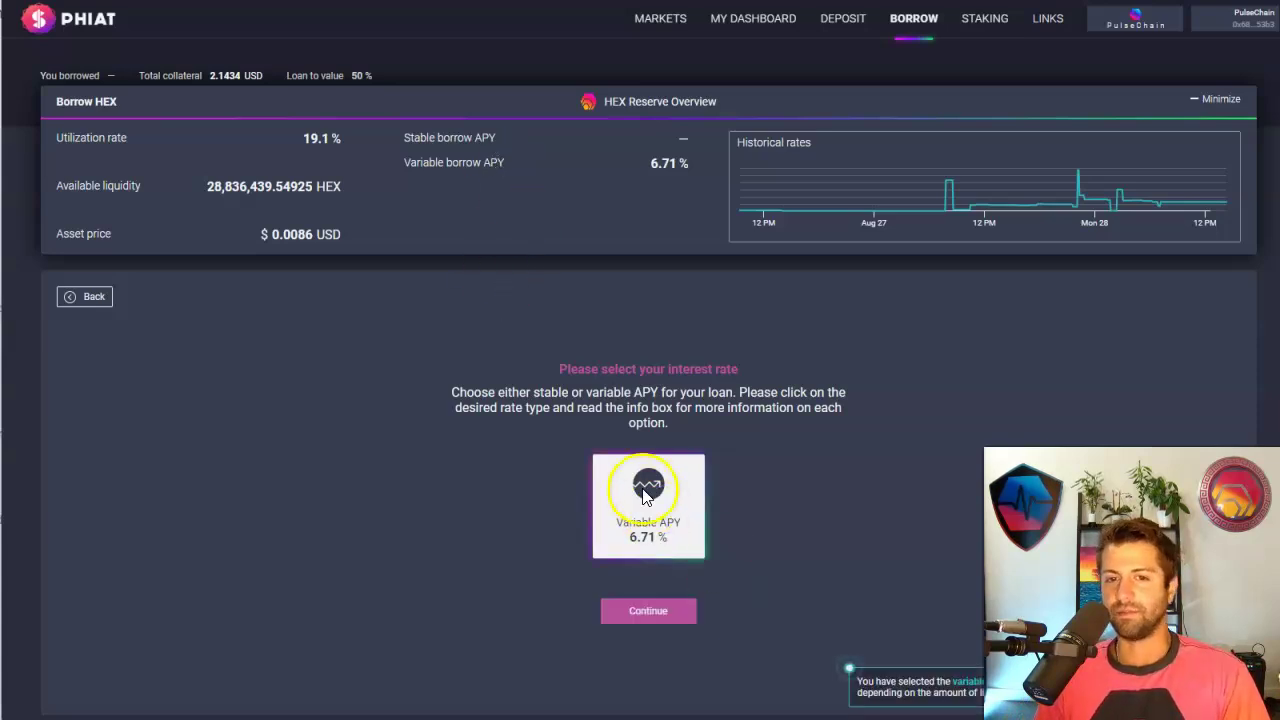
{"action": "left_click", "coordinate": [651, 612]}
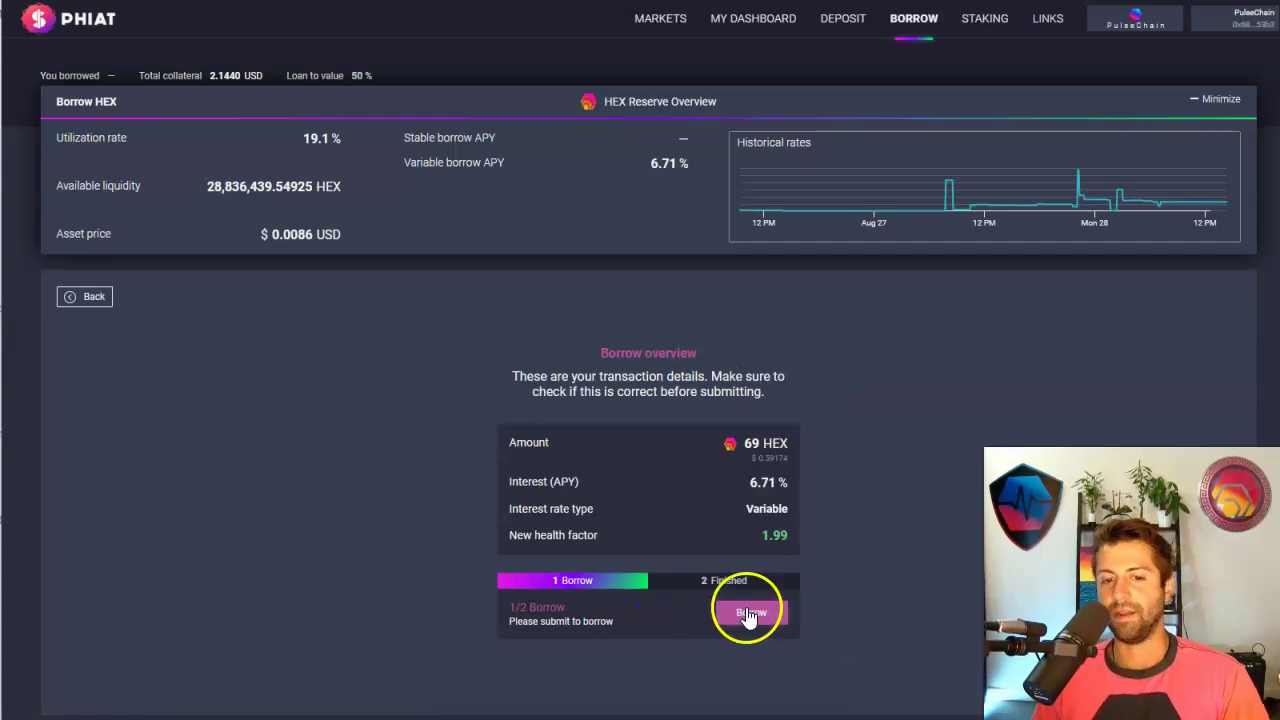
Submit the 69 HEX borrow and confirm the transaction in MetaMask
{"action": "left_click", "coordinate": [750, 609]}
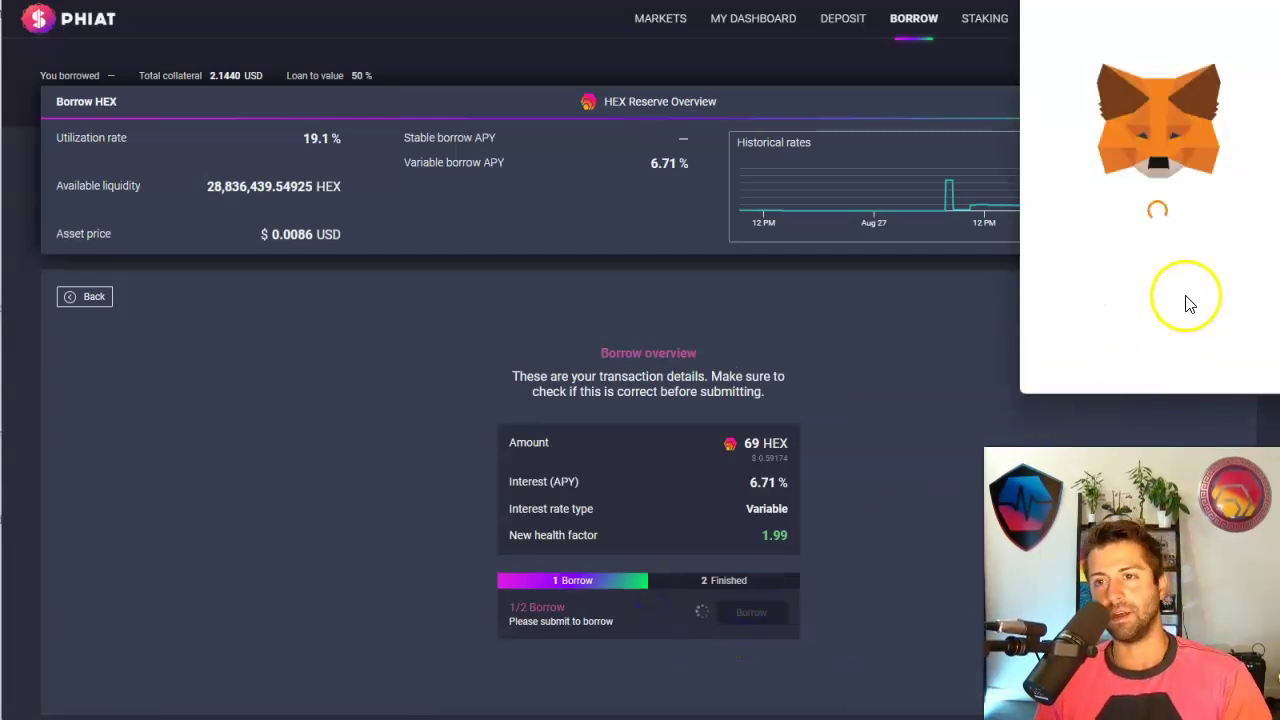
{"action": "left_click", "coordinate": [1233, 378]}
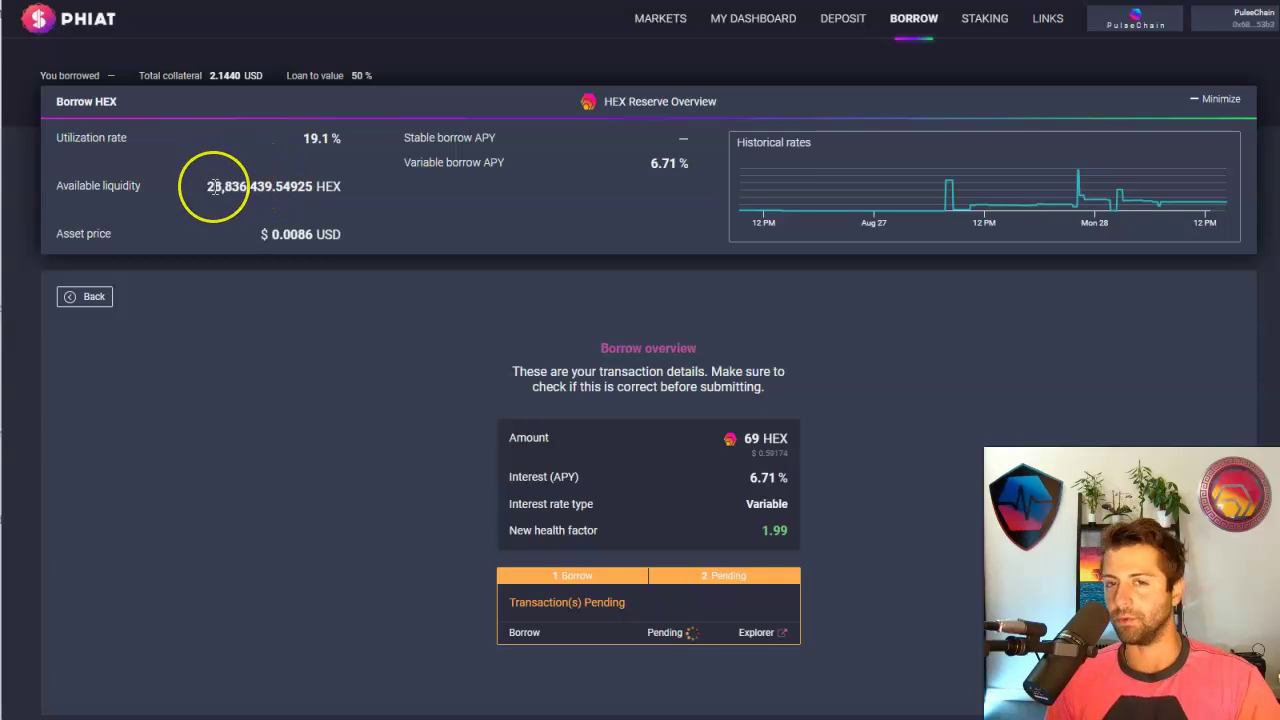
{"action": "mouse_move", "coordinate": [785, 200]}
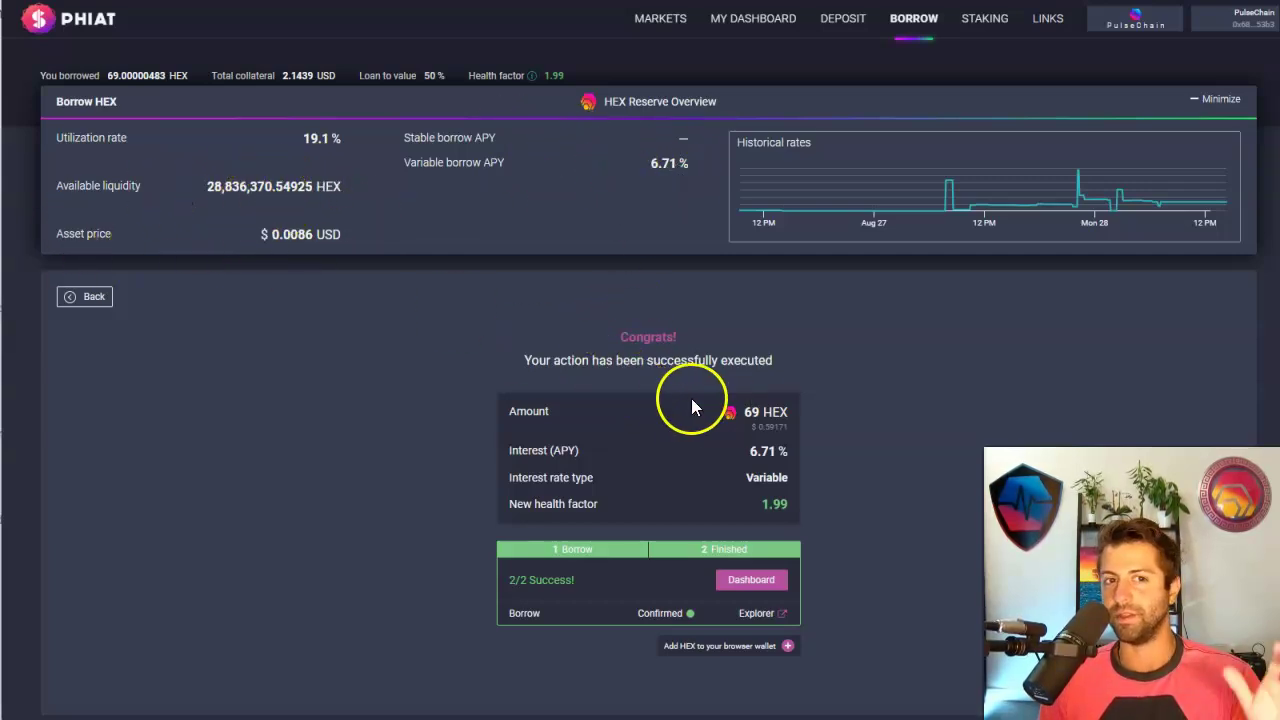
Go to the dashboard to see the 69 HEX loan beside the 250 HEX deposit
{"action": "left_click", "coordinate": [760, 588]}
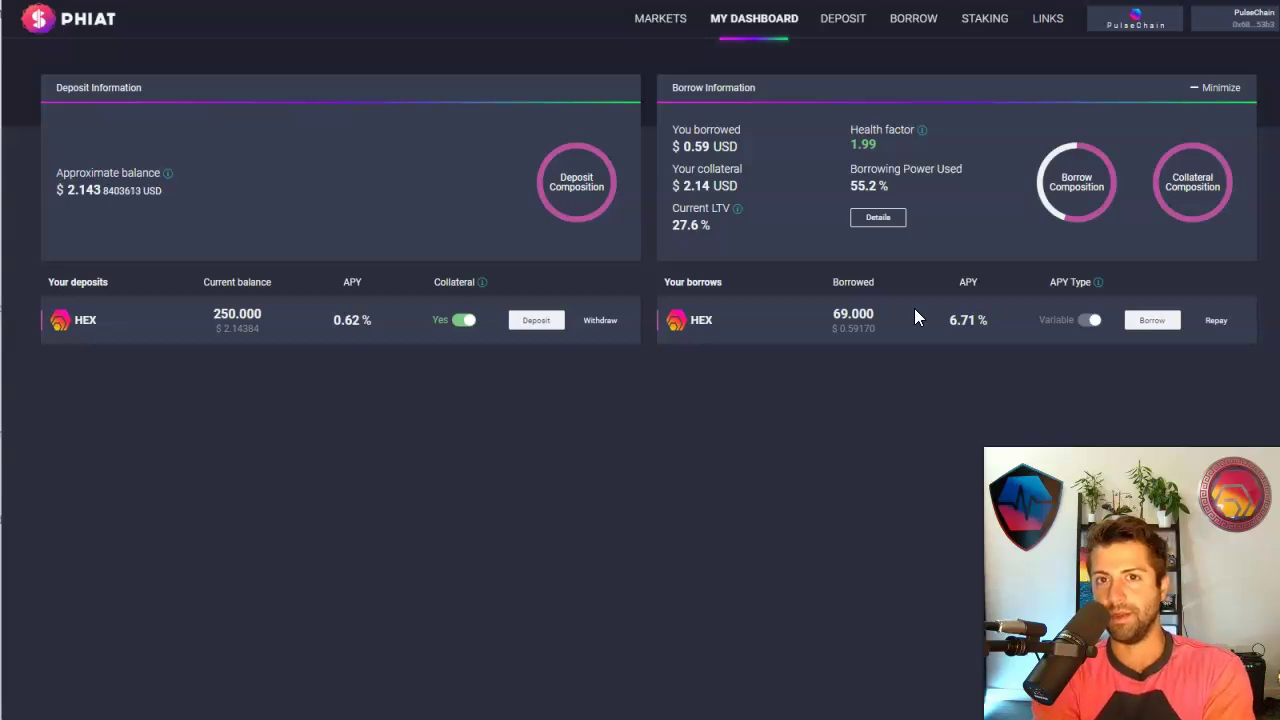
{"action": "left_click", "coordinate": [660, 22]}
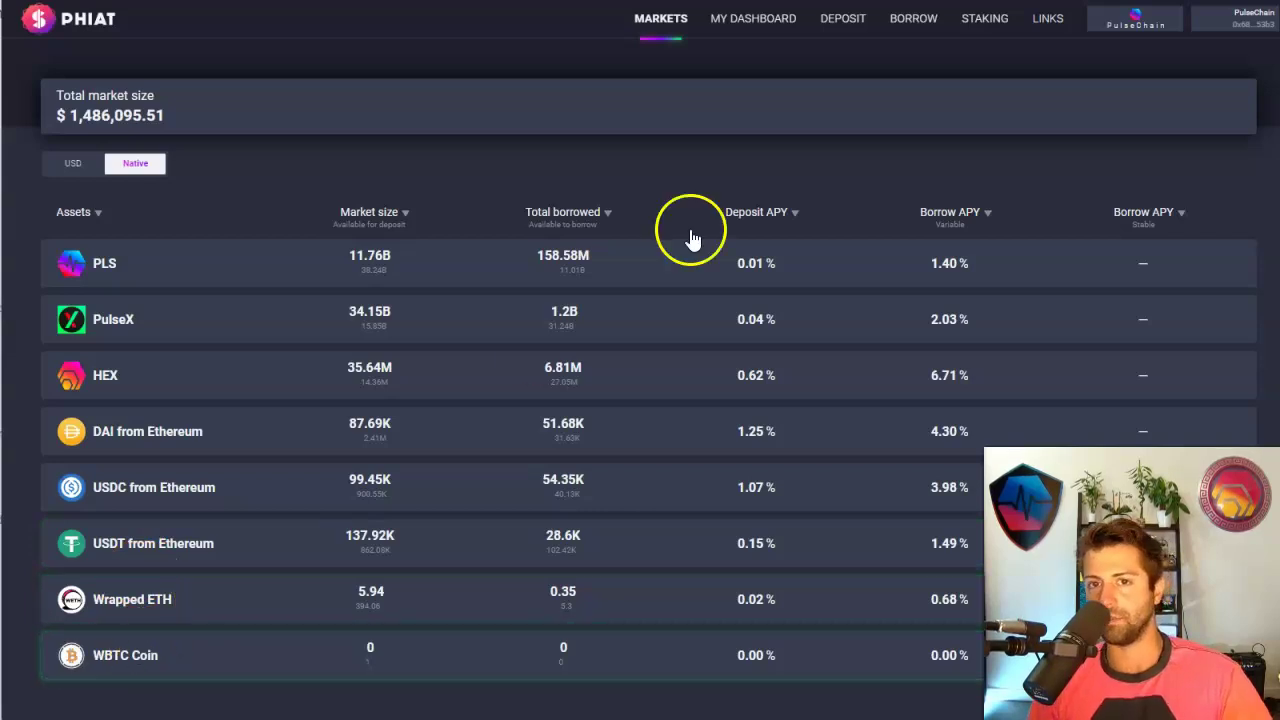
{"action": "left_click", "coordinate": [758, 24]}
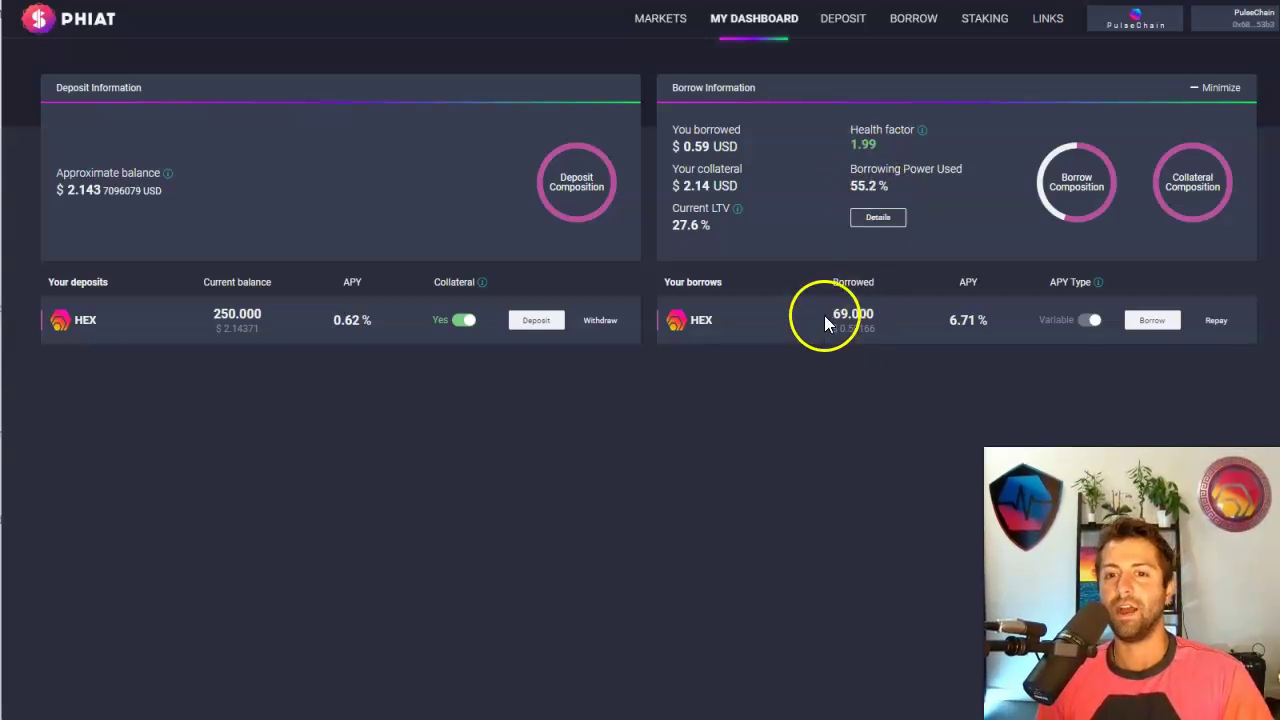
{"action": "left_click_drag", "start_coordinate": [850, 195], "coordinate": [890, 178]}
{"action": "left_click", "coordinate": [892, 181]}
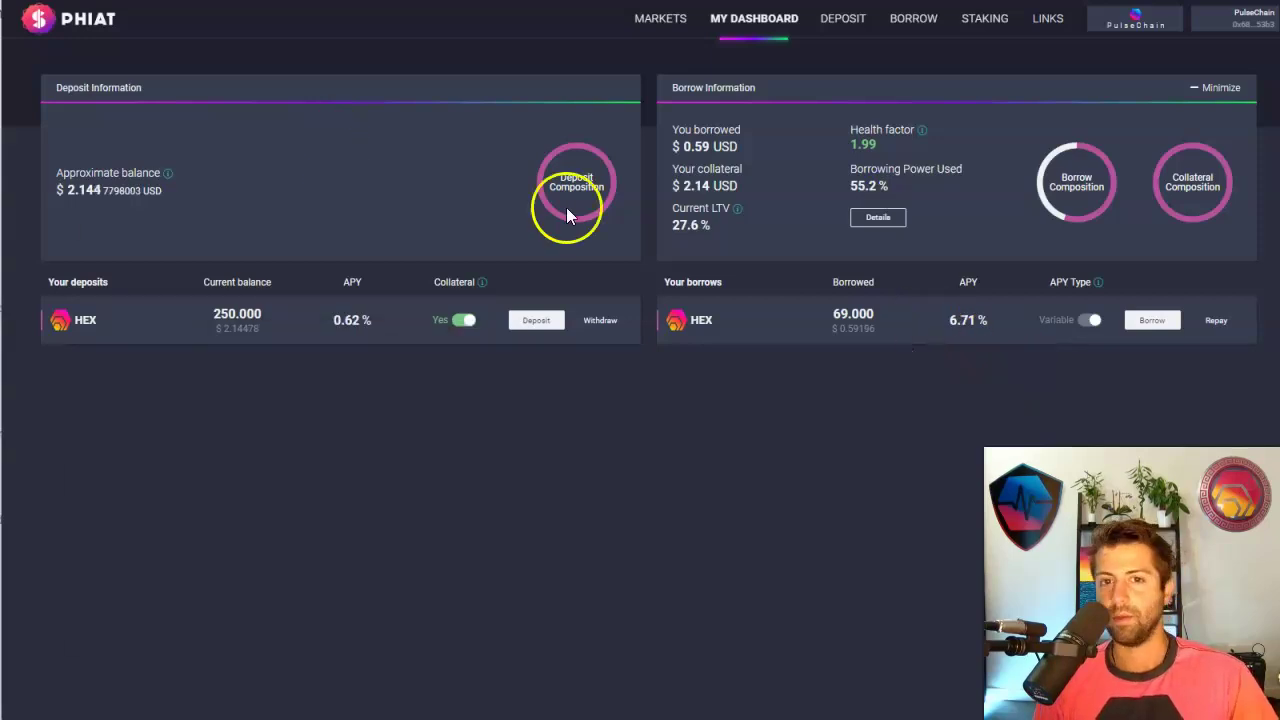
{"action": "left_click", "coordinate": [737, 209]}
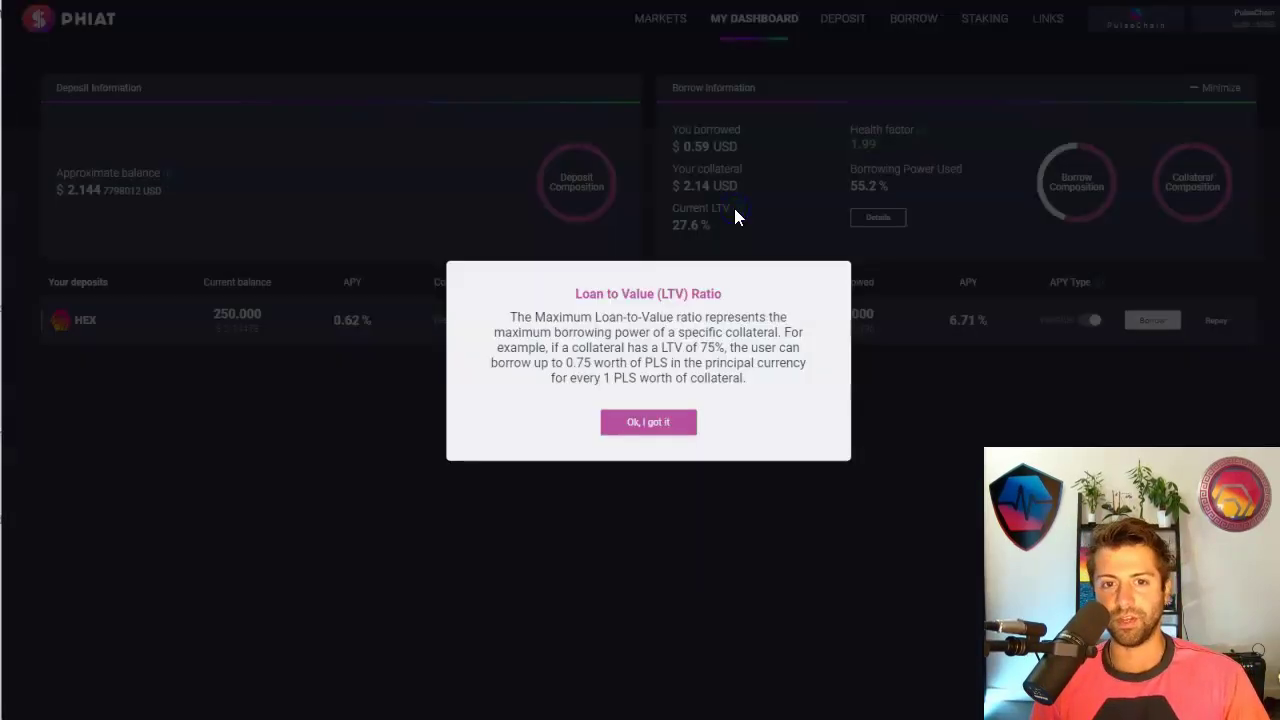
{"action": "left_click", "coordinate": [652, 426]}
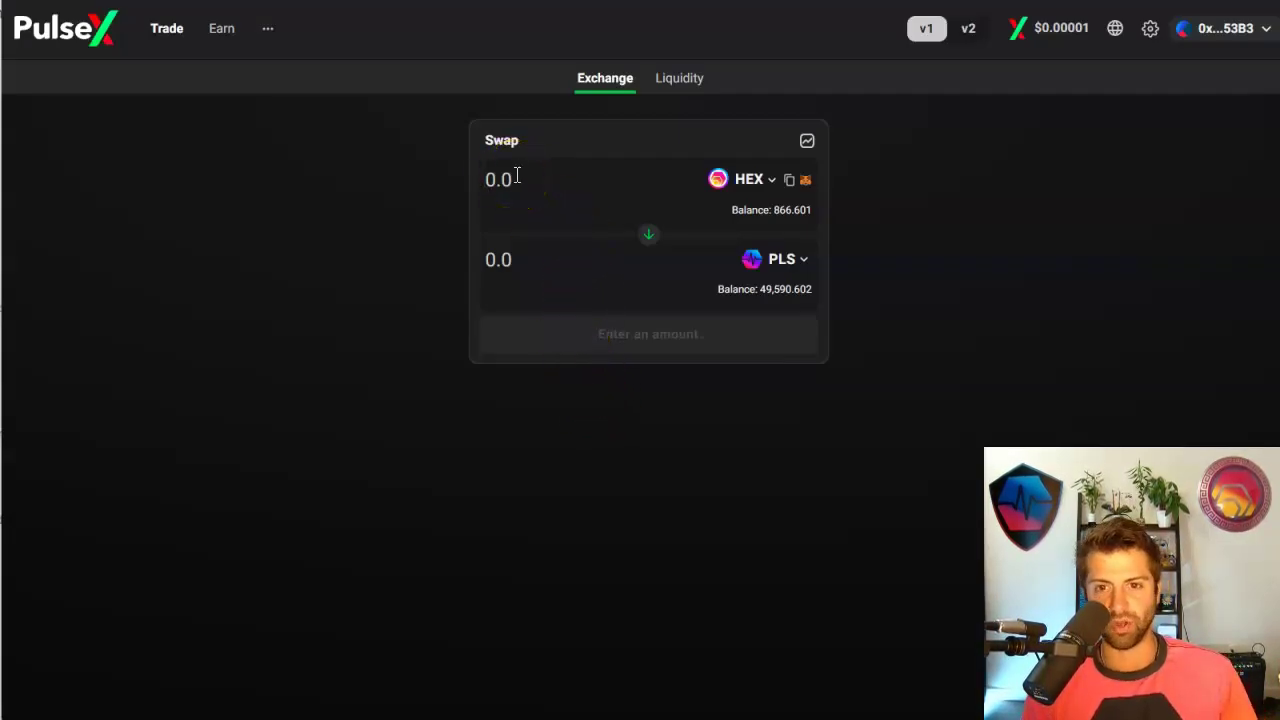
Enter 69 HEX as the swap amount to get a quote of about 0.589847 DAI
{"action": "left_click", "coordinate": [570, 177]}
{"action": "type", "text": "69"}
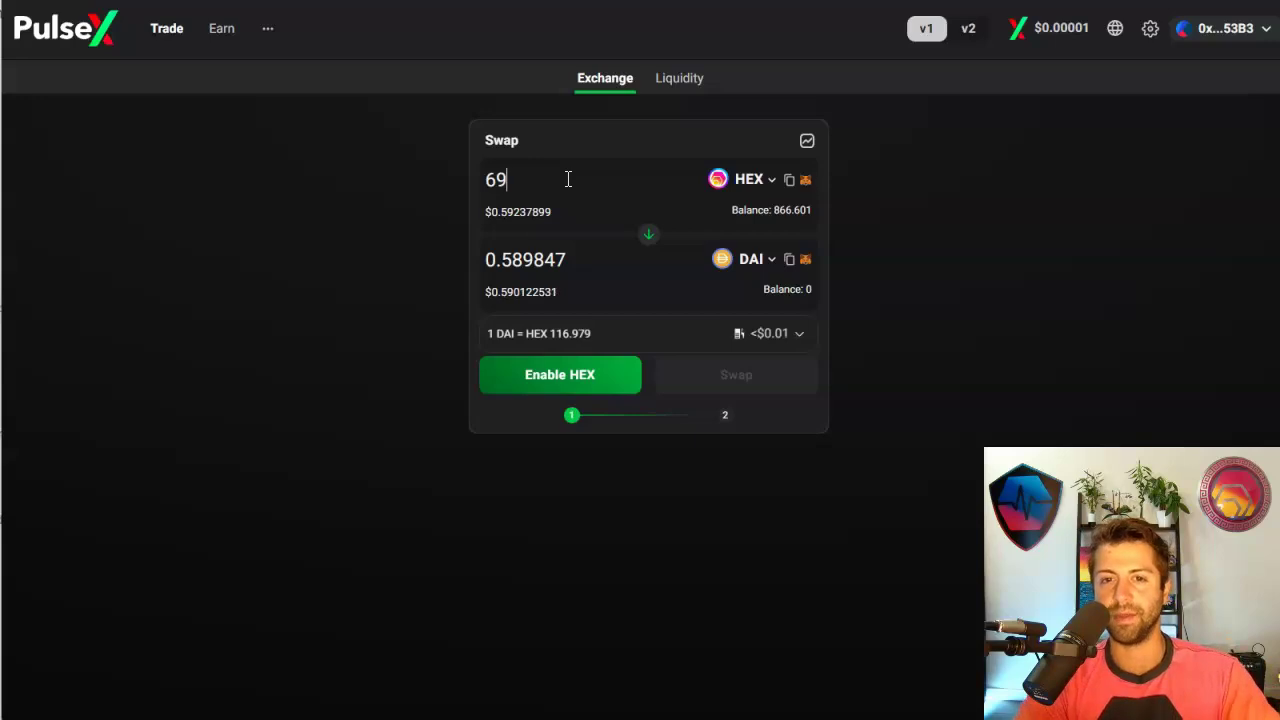
Leave the swap unsubmitted and switch back to the PHIAT dashboard
{"action": "left_click", "coordinate": [562, 177]}
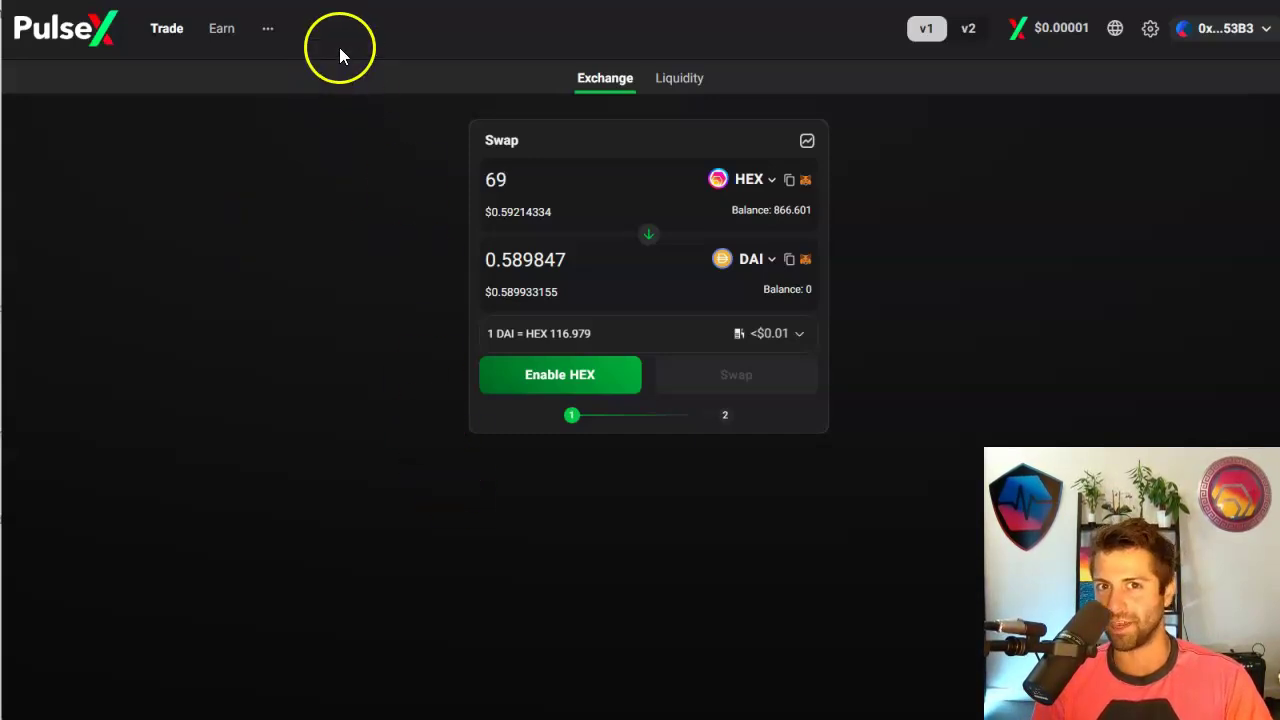
{"action": "key", "text": "alt+Tab"}
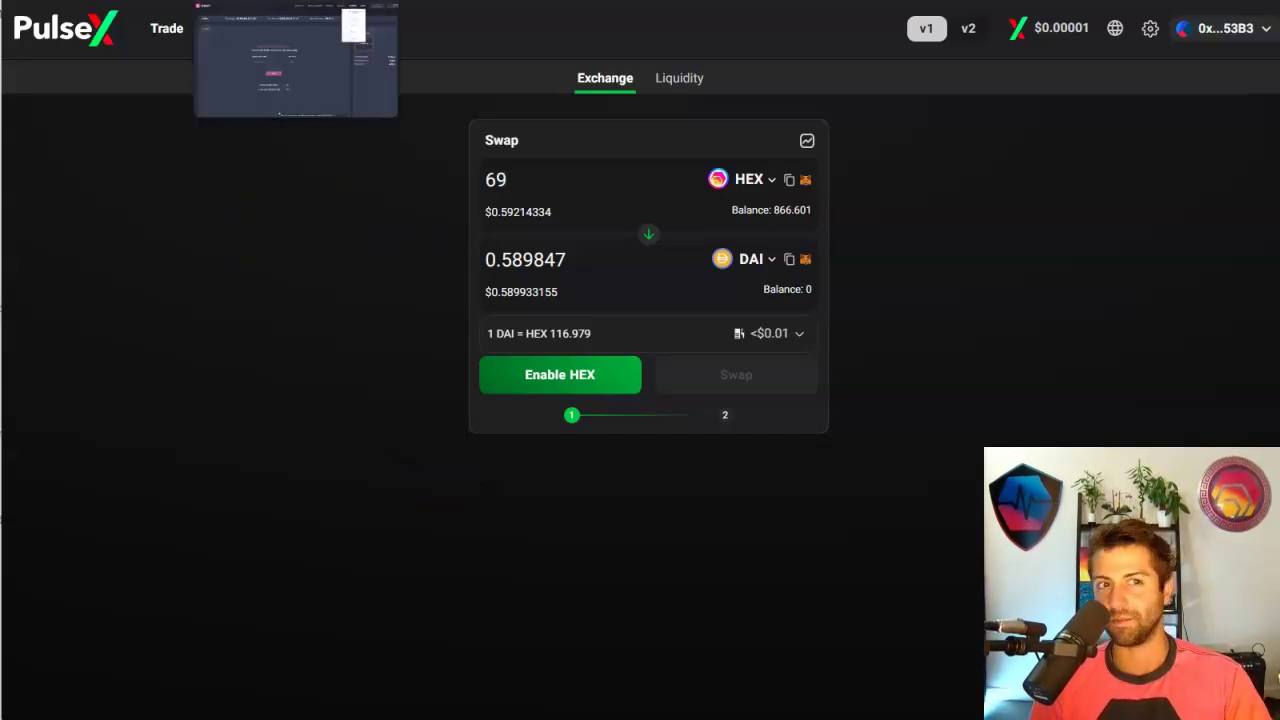
{"action": "left_click", "coordinate": [753, 18]}
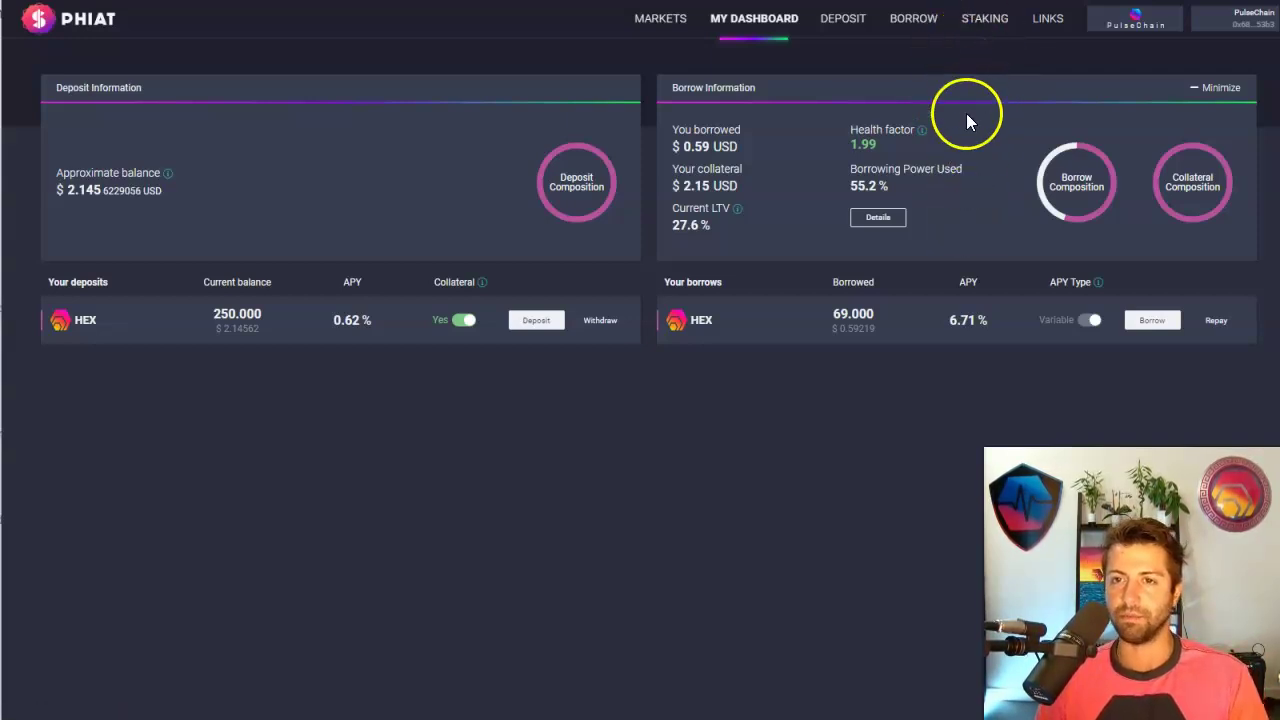
Open PHIAT staking and highlight 55,555,000.00 total supply, 19,706,824.61 staked and 35.47% staked
{"action": "left_click", "coordinate": [983, 20]}
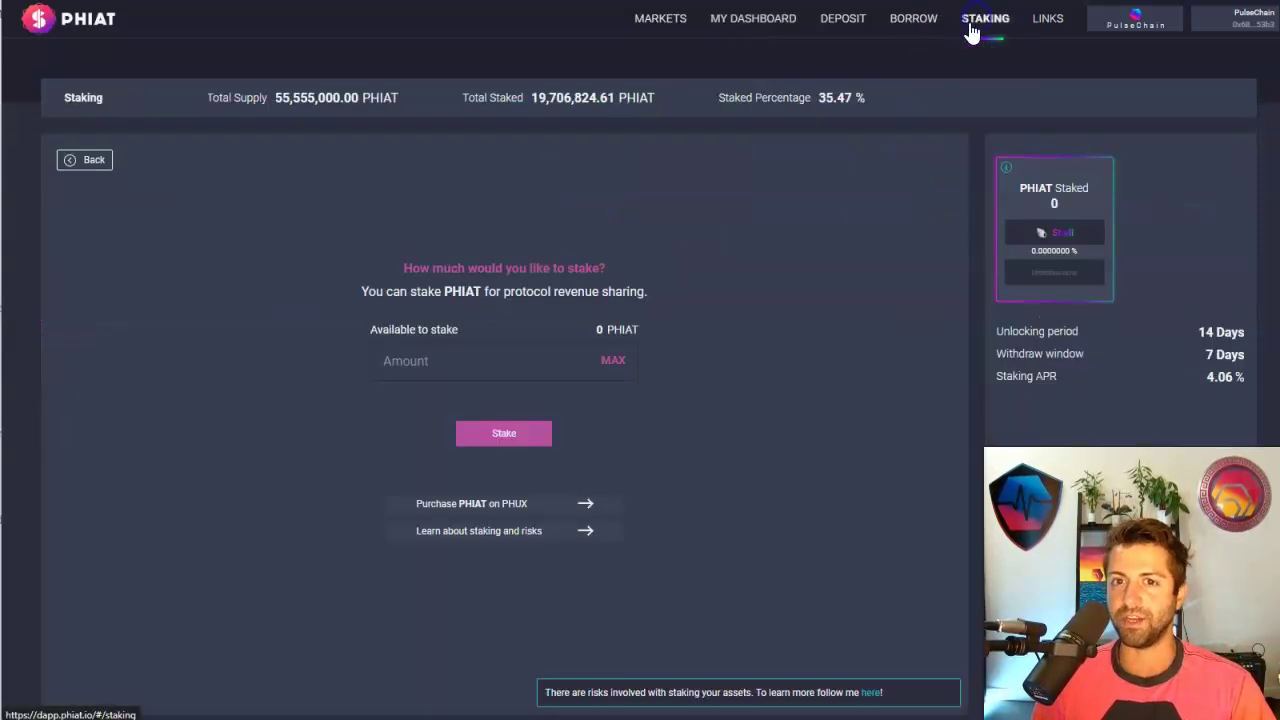
{"action": "left_click", "coordinate": [486, 10]}
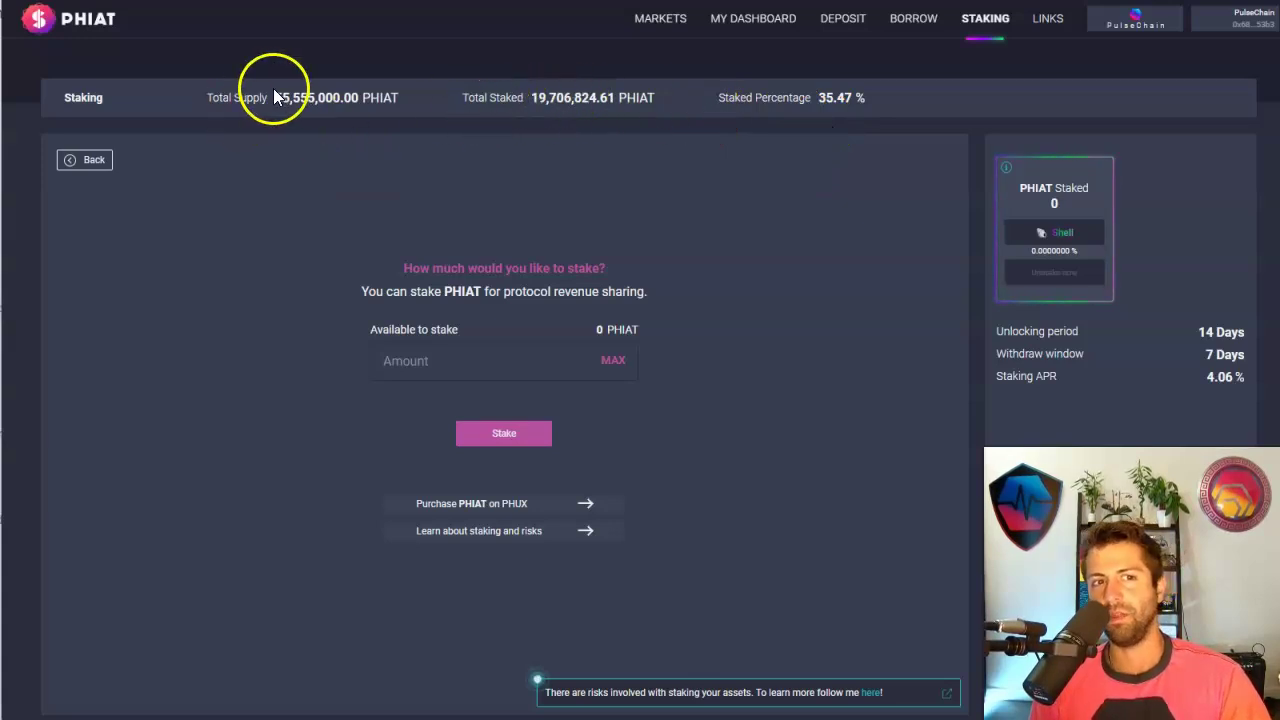
{"action": "double_click", "coordinate": [323, 97]}
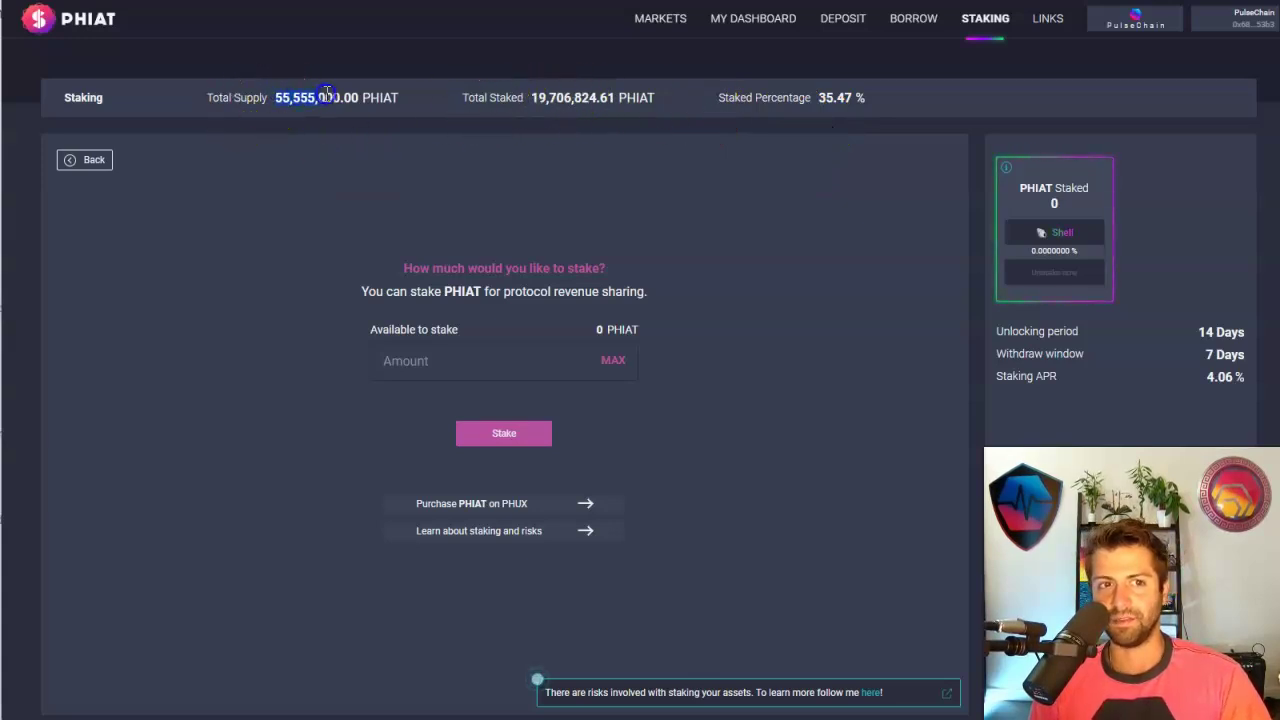
{"action": "double_click", "coordinate": [835, 97]}
{"action": "double_click", "coordinate": [537, 97]}
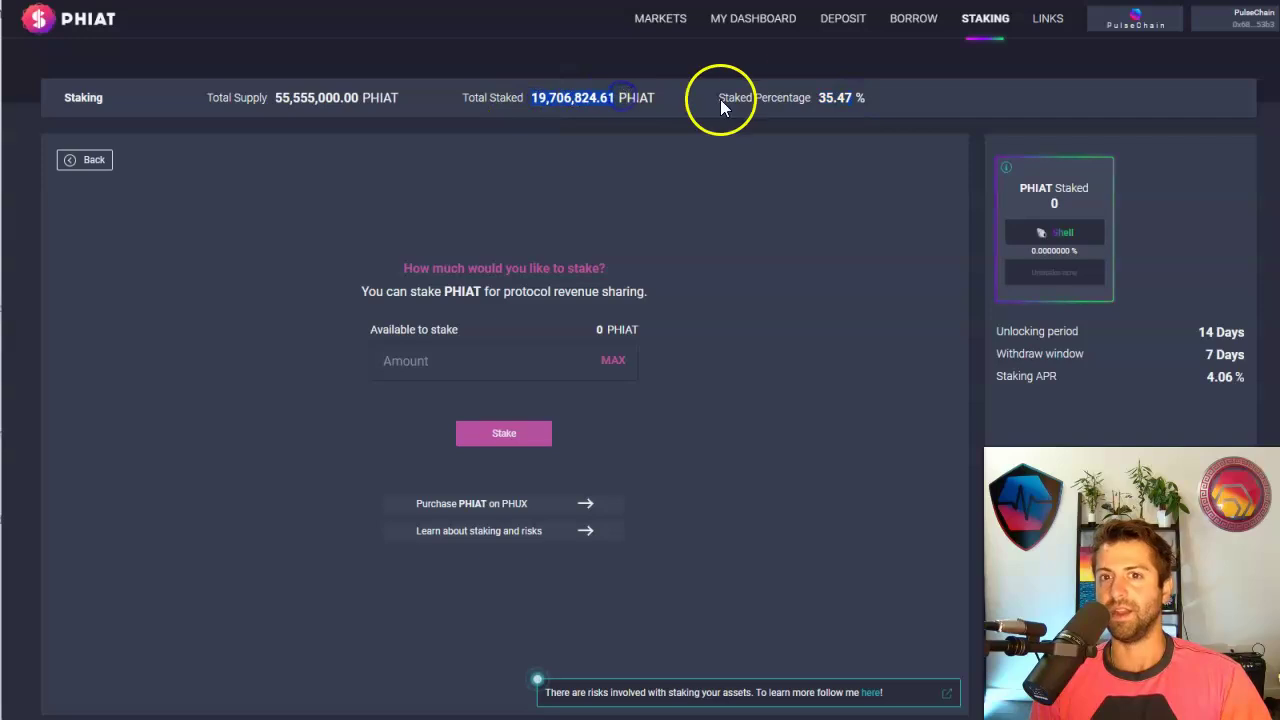
Point out the 14-day unlocking period, 7-day withdraw window and 4.06% staking APR
{"action": "triple_click", "coordinate": [1215, 336]}
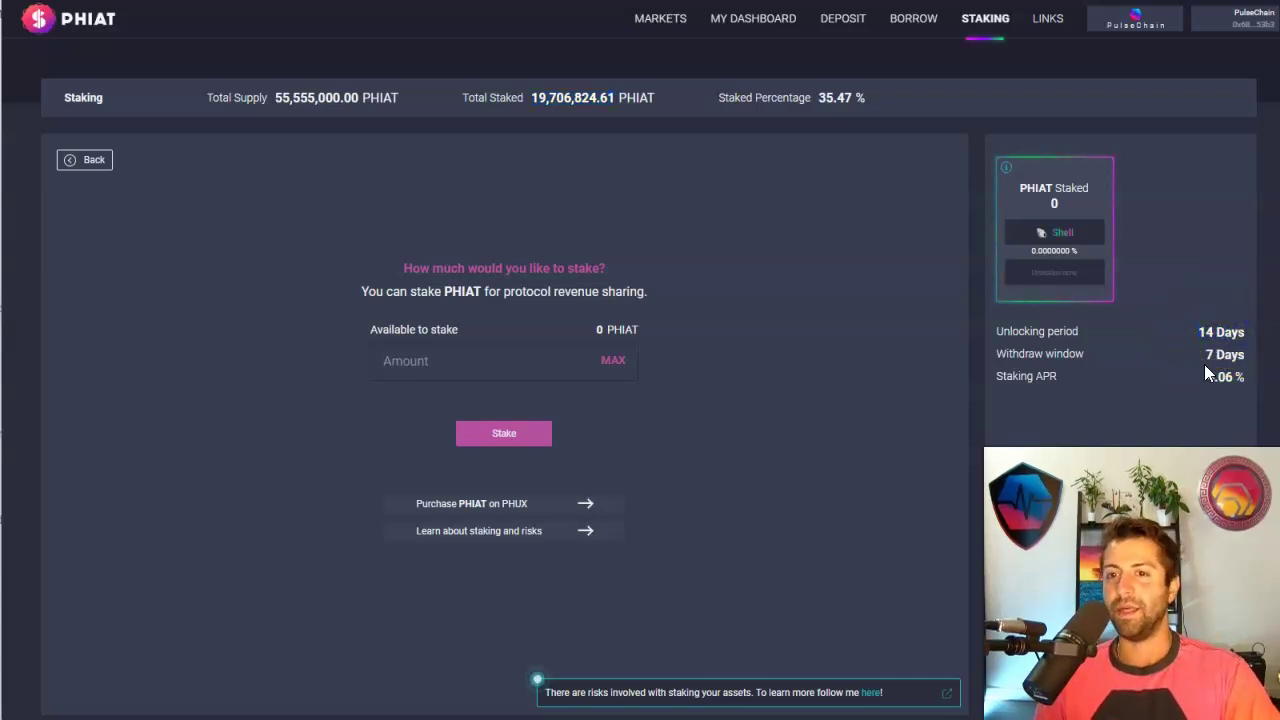
{"action": "triple_click", "coordinate": [1238, 356]}
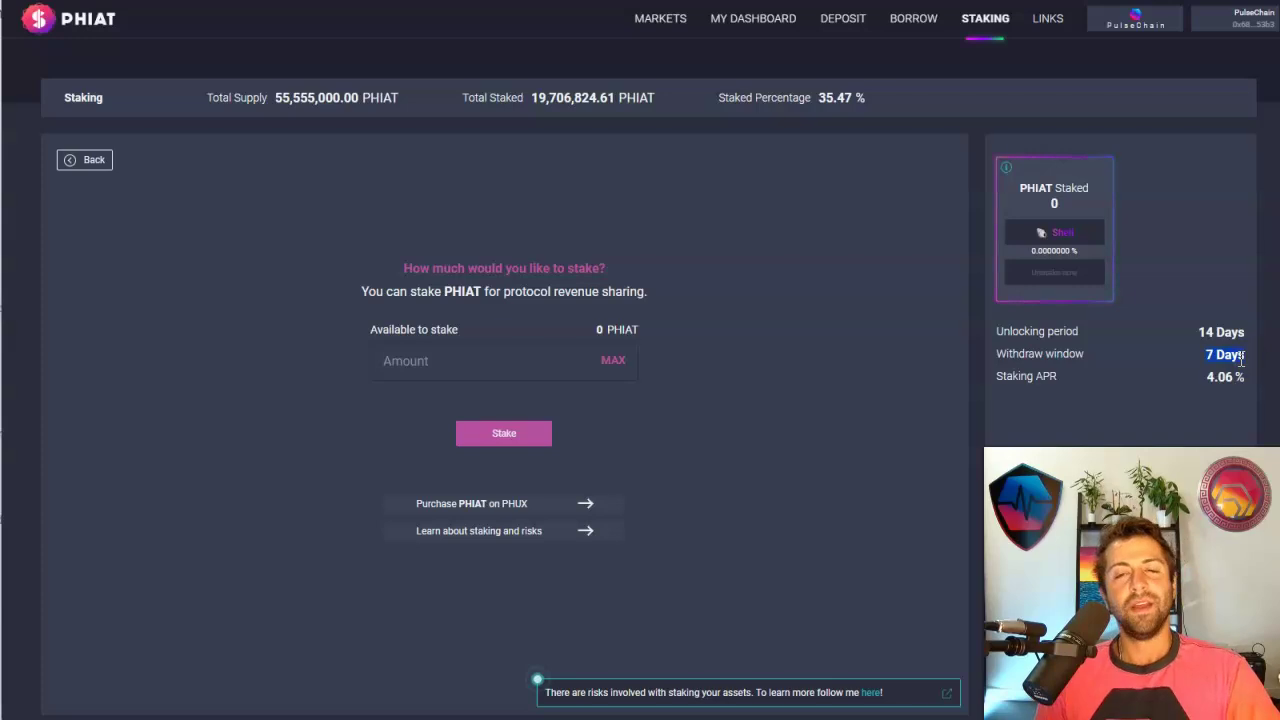
{"action": "left_click", "coordinate": [1227, 358]}
{"action": "triple_click", "coordinate": [1210, 358]}
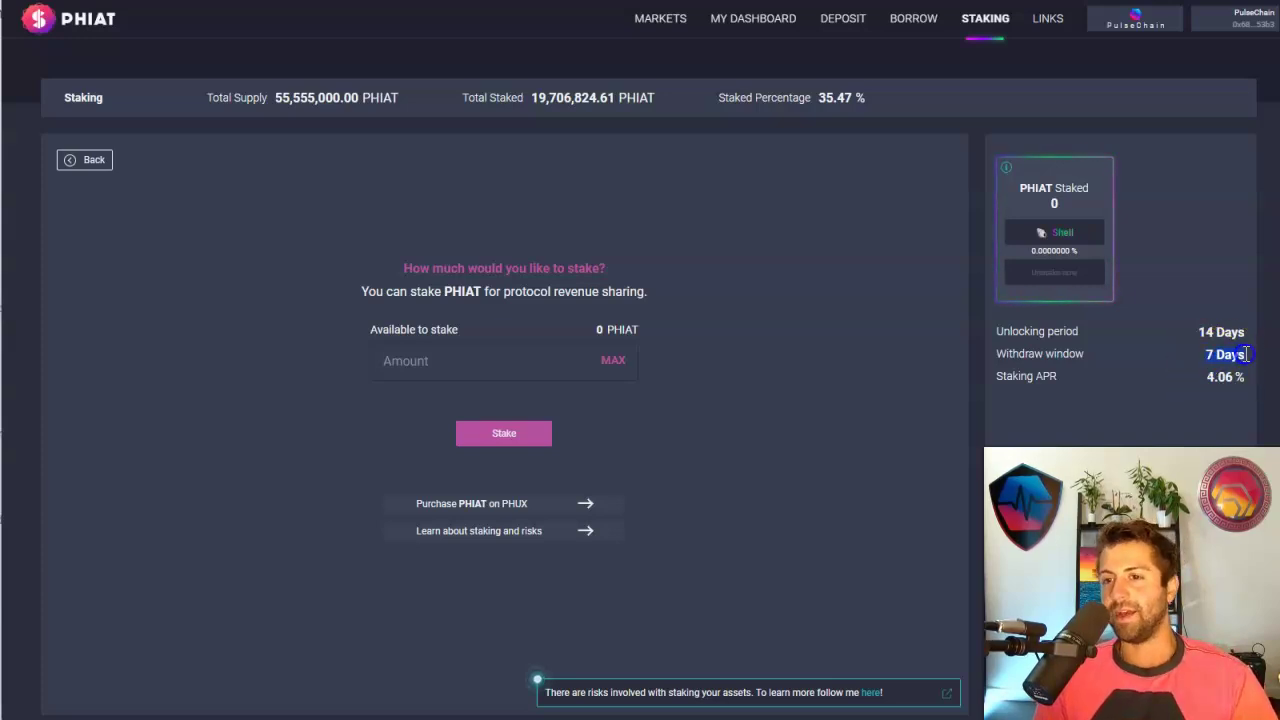
{"action": "left_click", "coordinate": [1243, 358]}
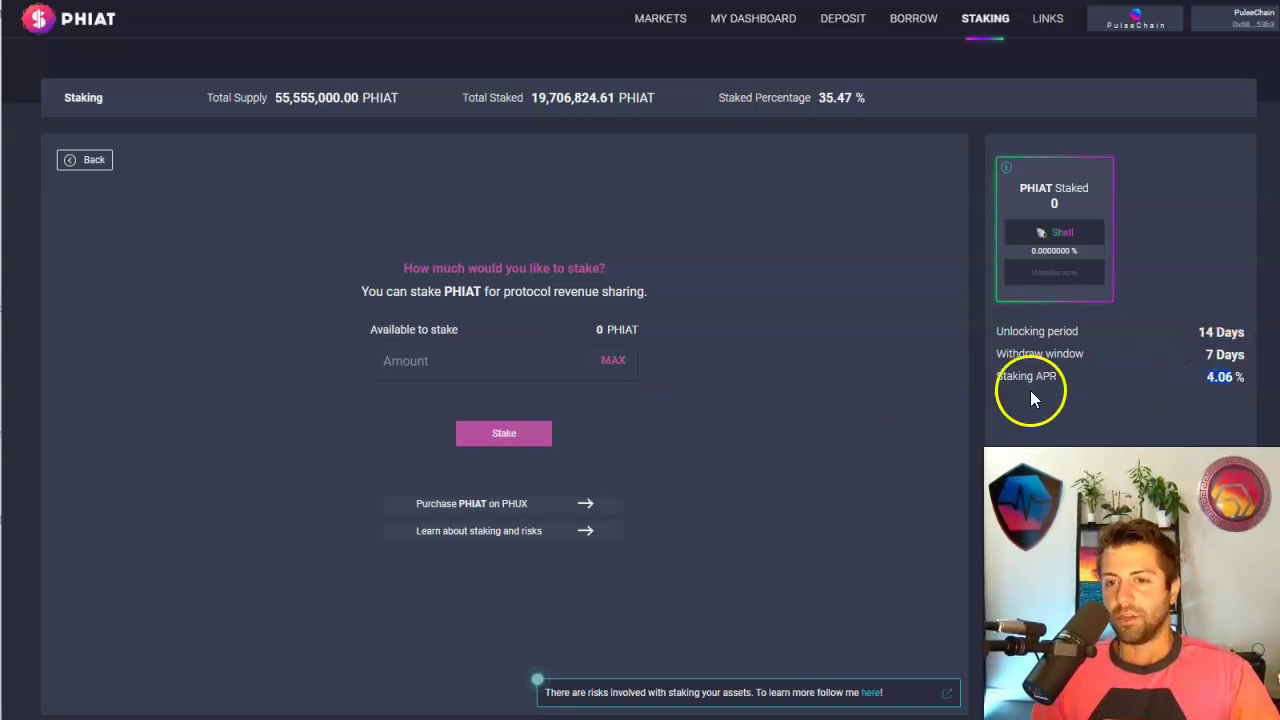
{"action": "left_click_drag", "start_coordinate": [1035, 376], "coordinate": [1233, 381]}
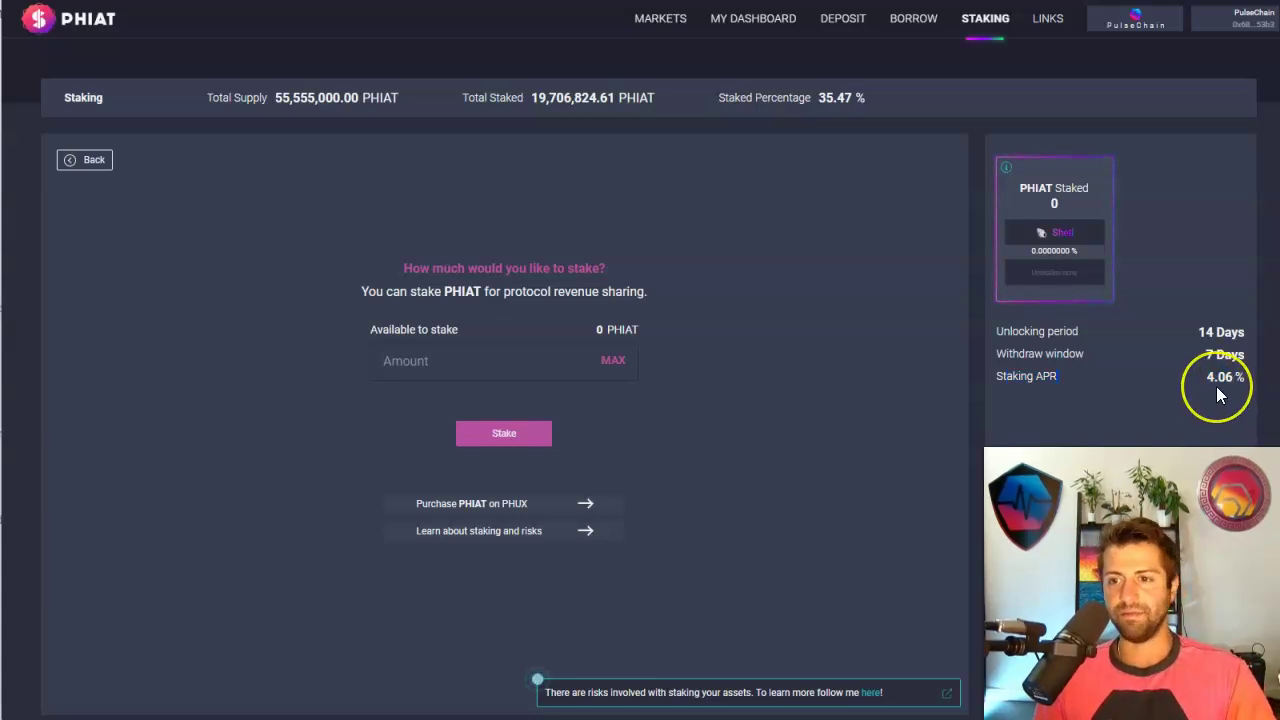
{"action": "left_click", "coordinate": [1216, 395]}
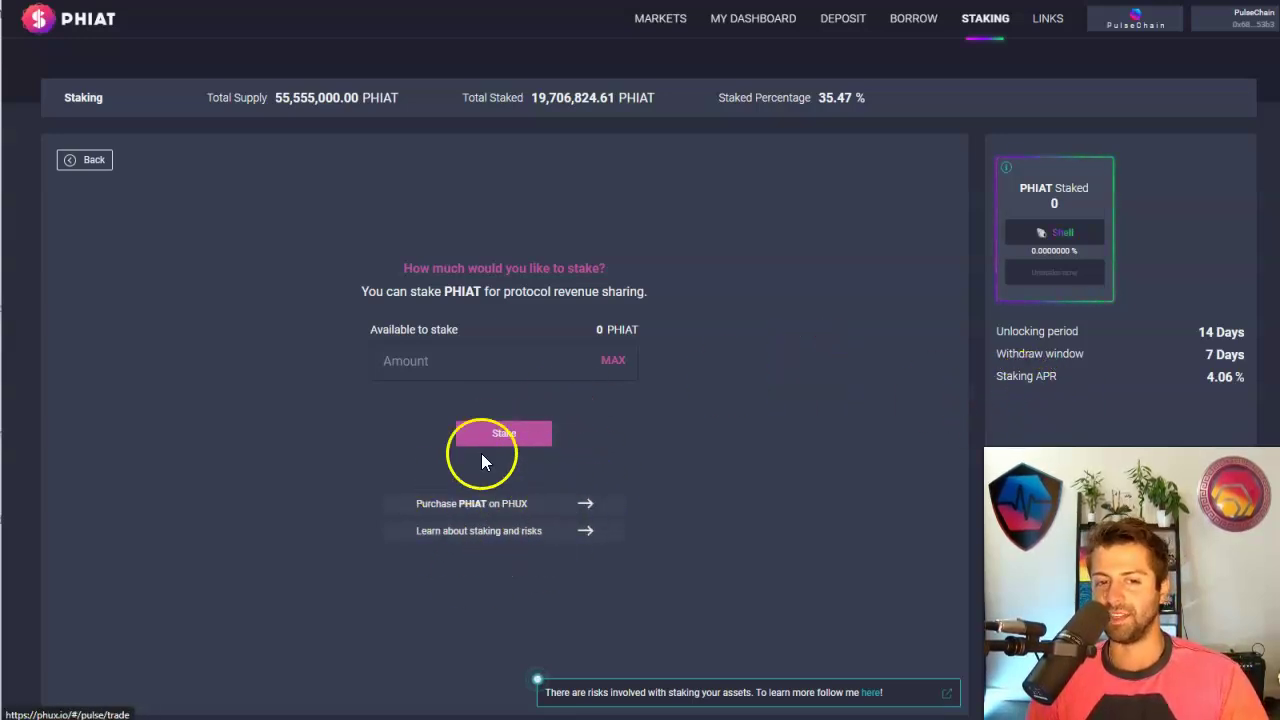
{"action": "left_click", "coordinate": [486, 532]}
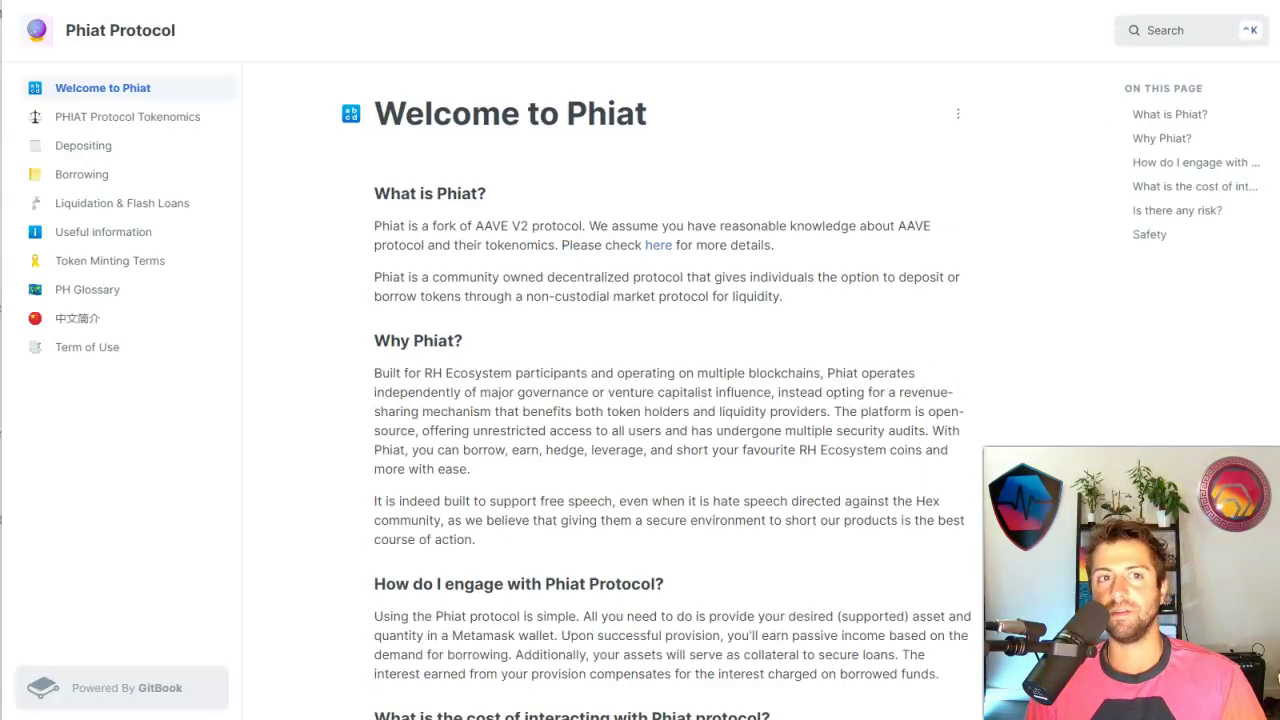
{"action": "key", "text": "ctrl+w"}
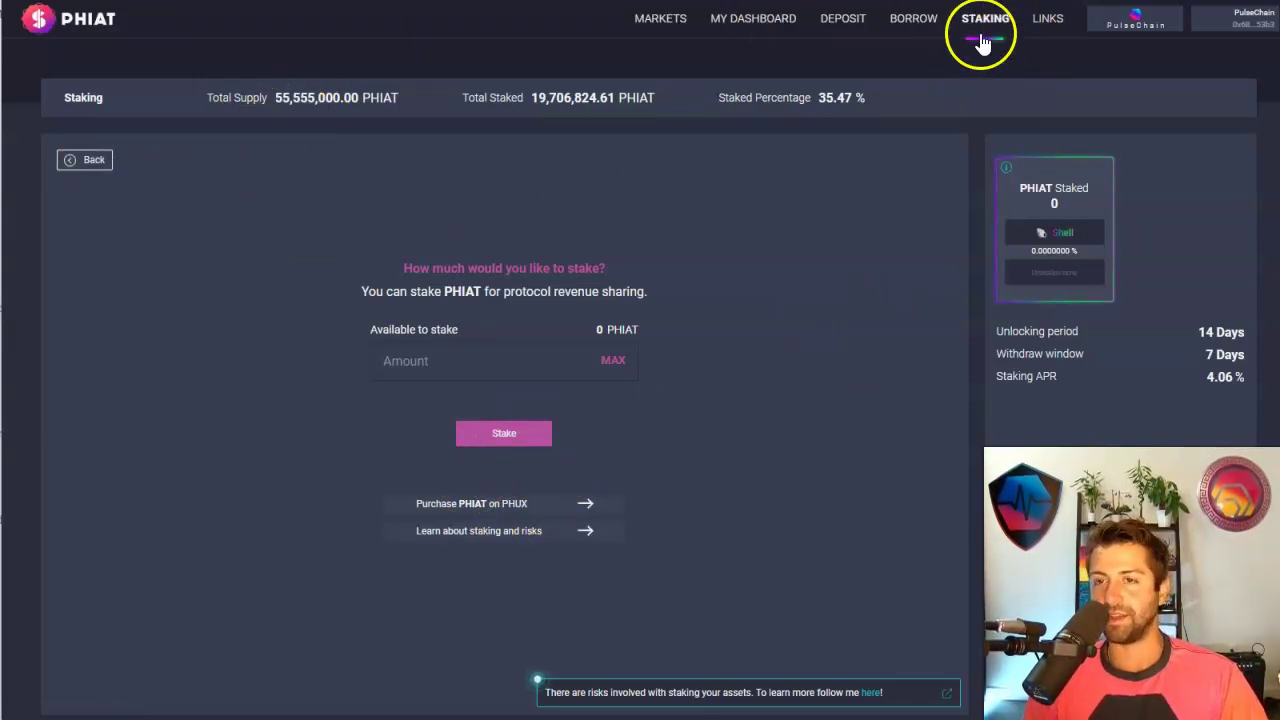
{"action": "left_click", "coordinate": [1045, 30]}
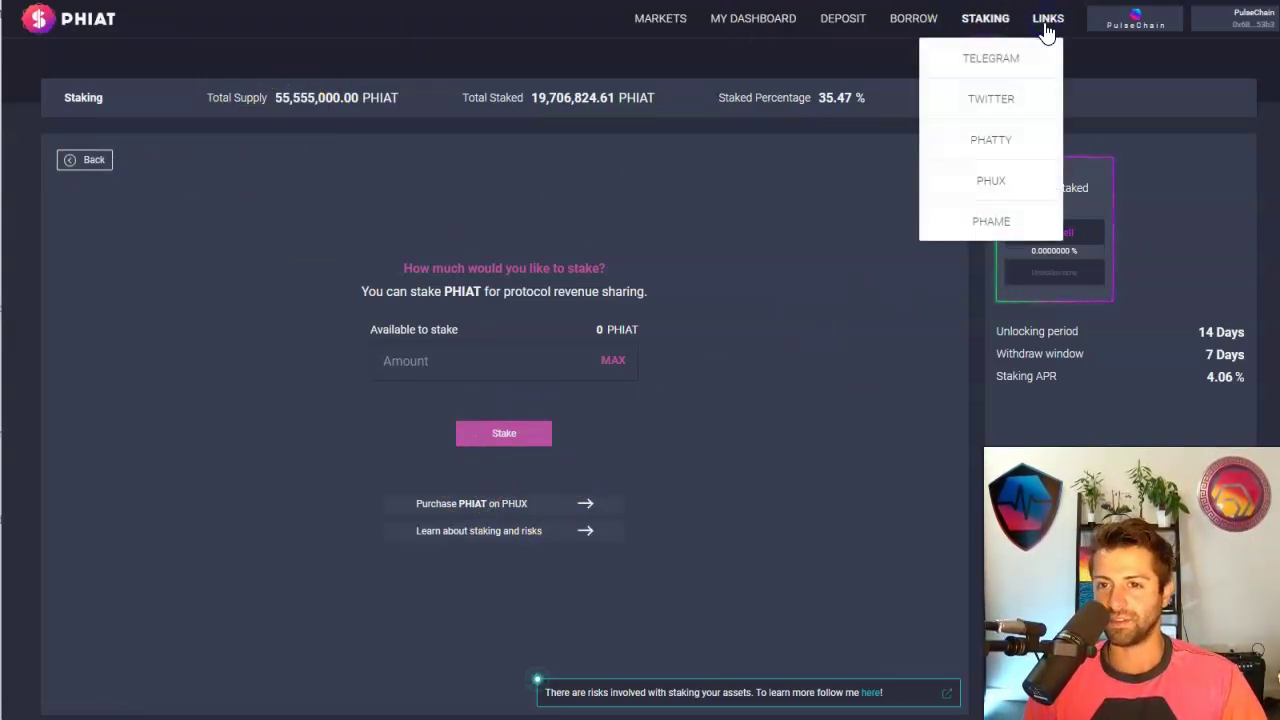
{"action": "left_click", "coordinate": [1012, 154]}
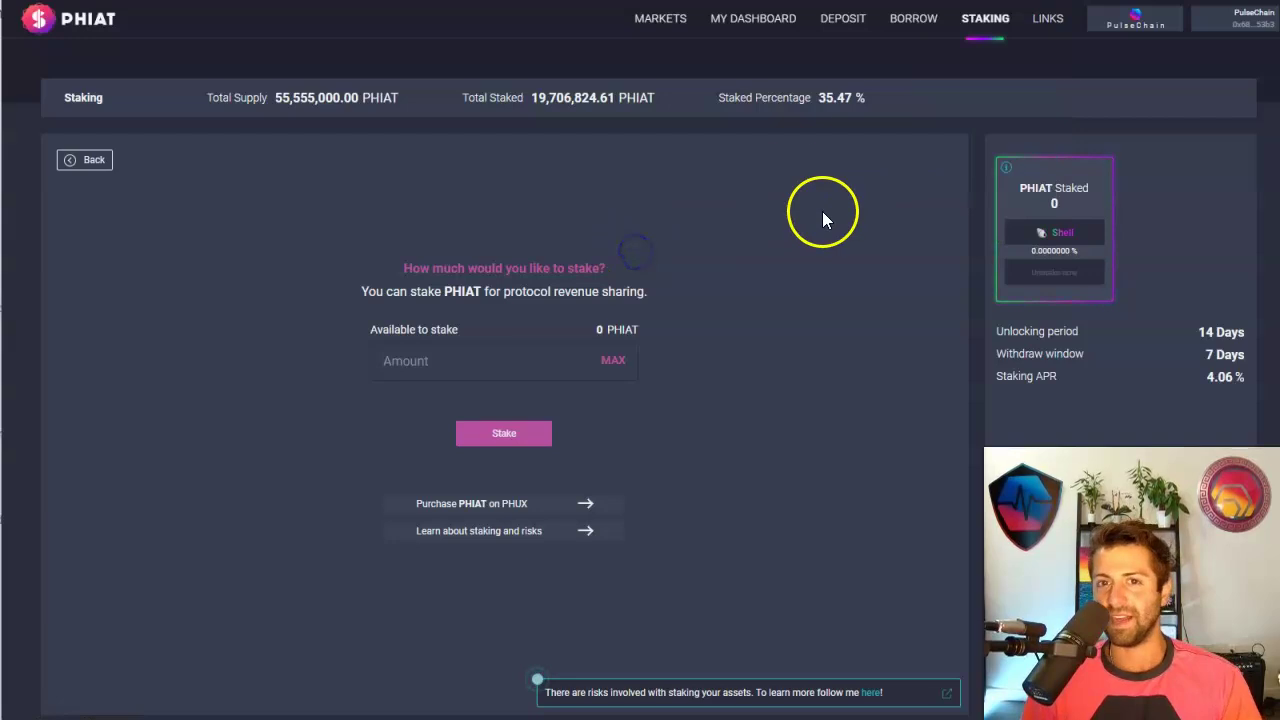
Open the HEX reserve page from Markets and highlight its borrowed dollar value, available liquidity and total borrowed
{"action": "left_click", "coordinate": [672, 29]}
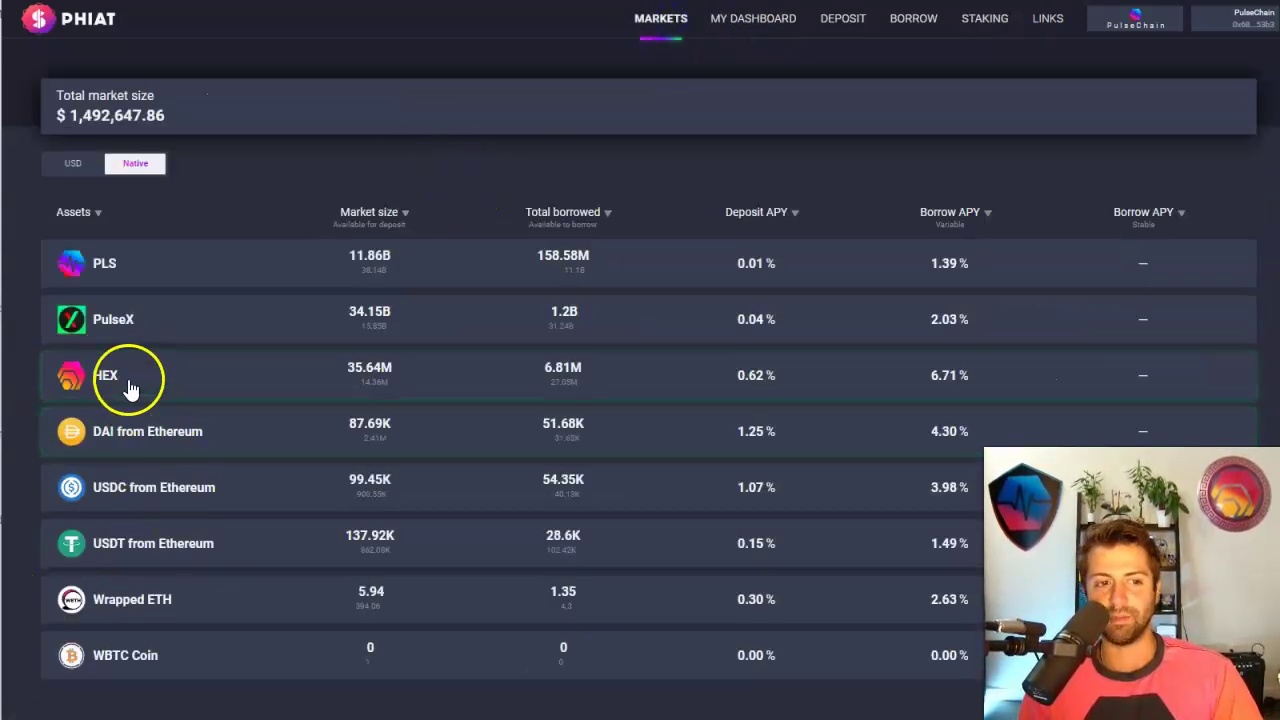
{"action": "left_click", "coordinate": [178, 378]}
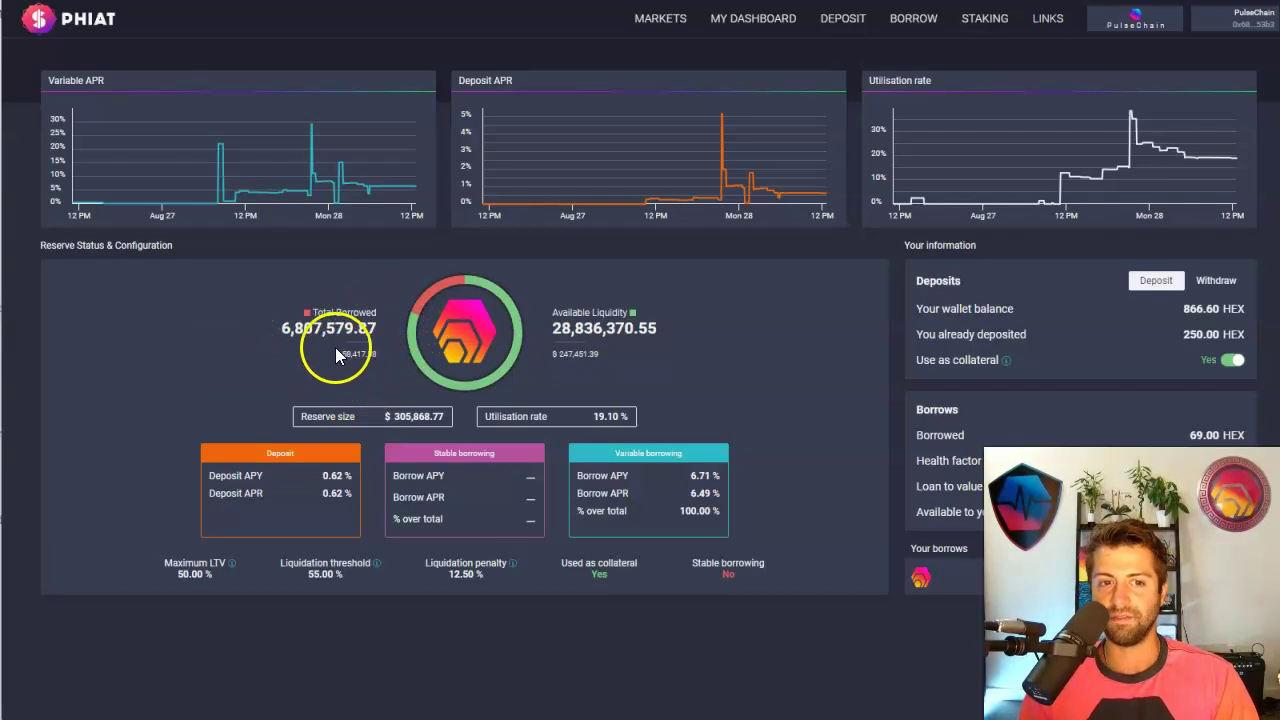
{"action": "left_click_drag", "start_coordinate": [342, 354], "coordinate": [371, 360]}
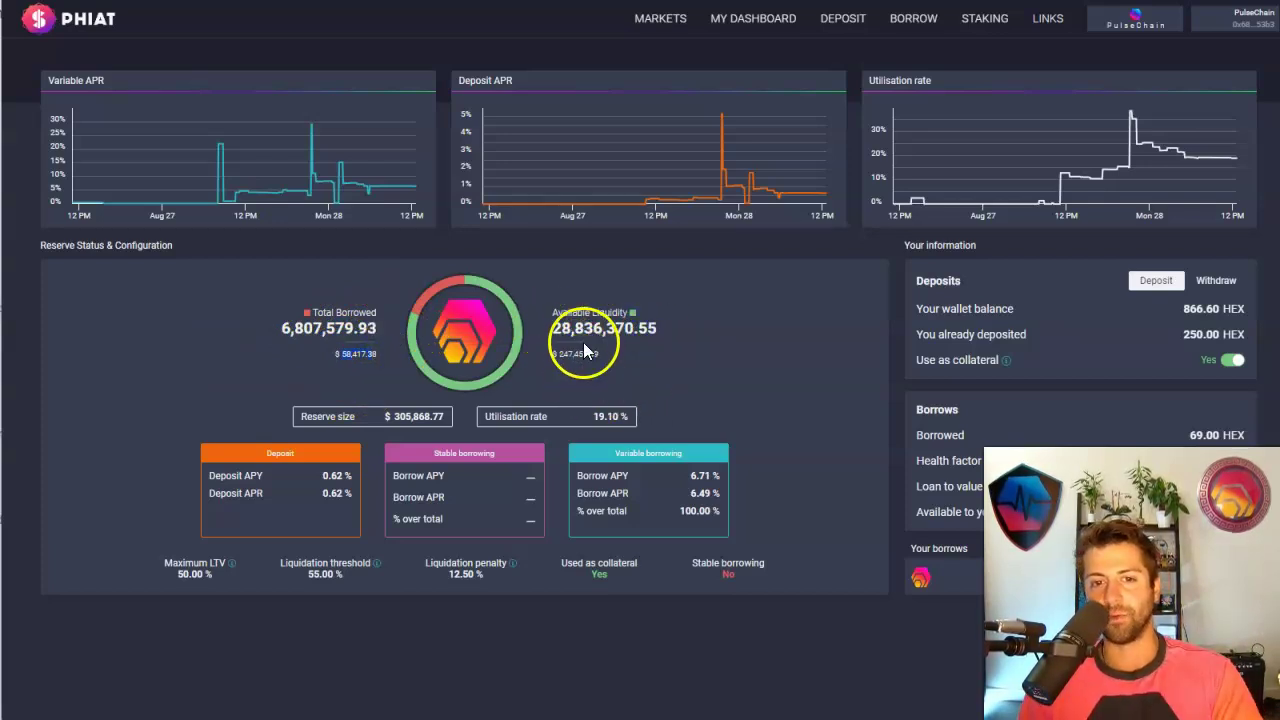
{"action": "left_click_drag", "start_coordinate": [580, 354], "coordinate": [653, 325]}
{"action": "left_click", "coordinate": [642, 330]}
{"action": "left_click_drag", "start_coordinate": [279, 328], "coordinate": [374, 329]}
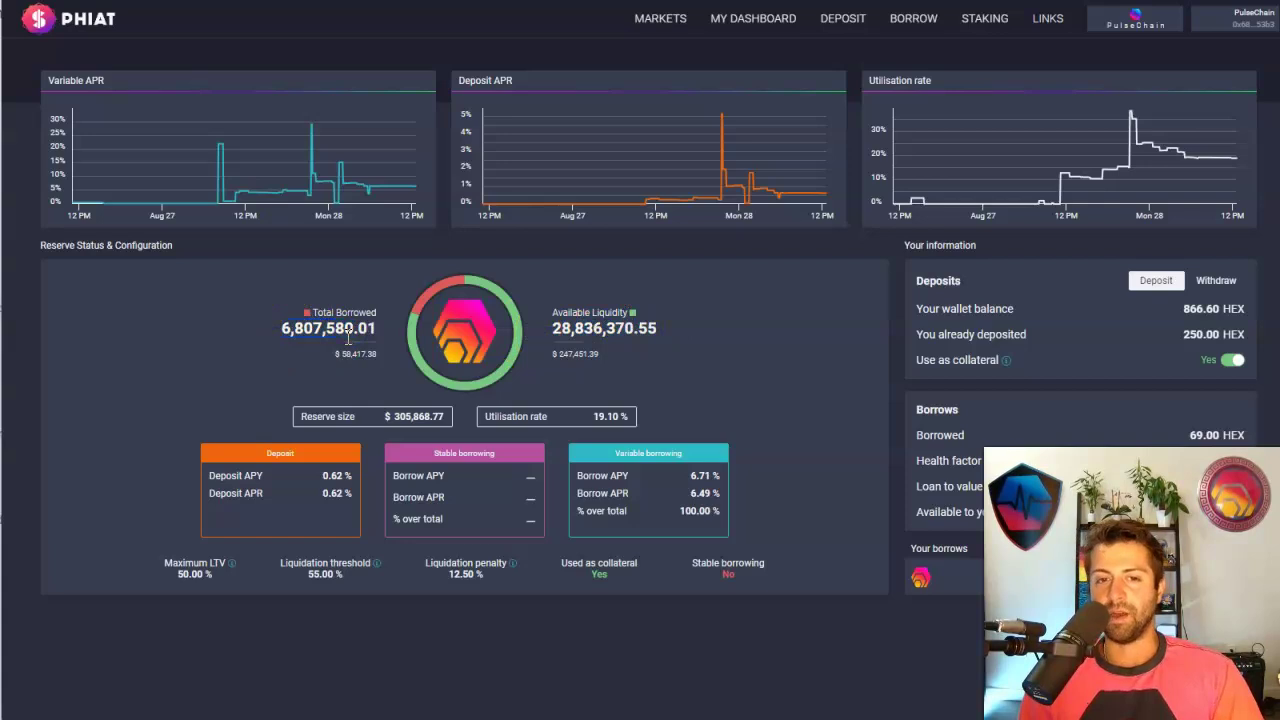
{"action": "left_click", "coordinate": [323, 332]}
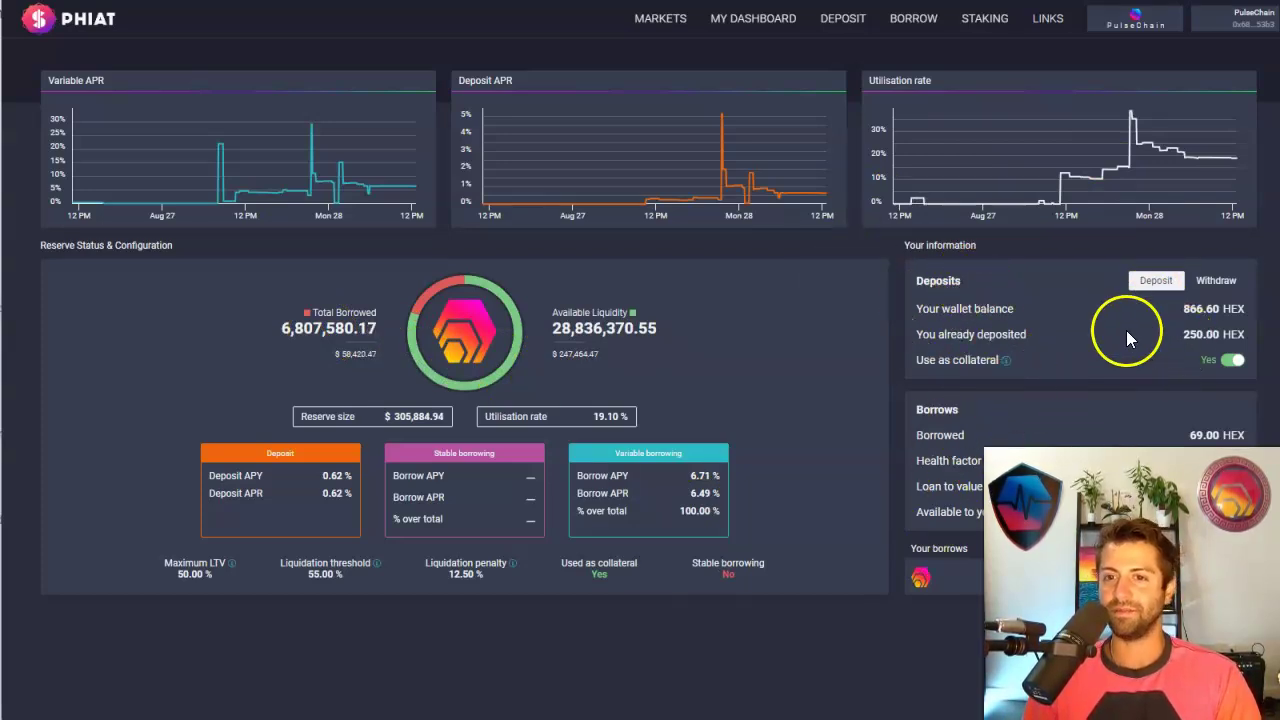
Point out the 250.00 HEX deposited and 69.00 HEX borrowed, then return to the Markets overview
{"action": "double_click", "coordinate": [1195, 334]}
{"action": "double_click", "coordinate": [1204, 435]}
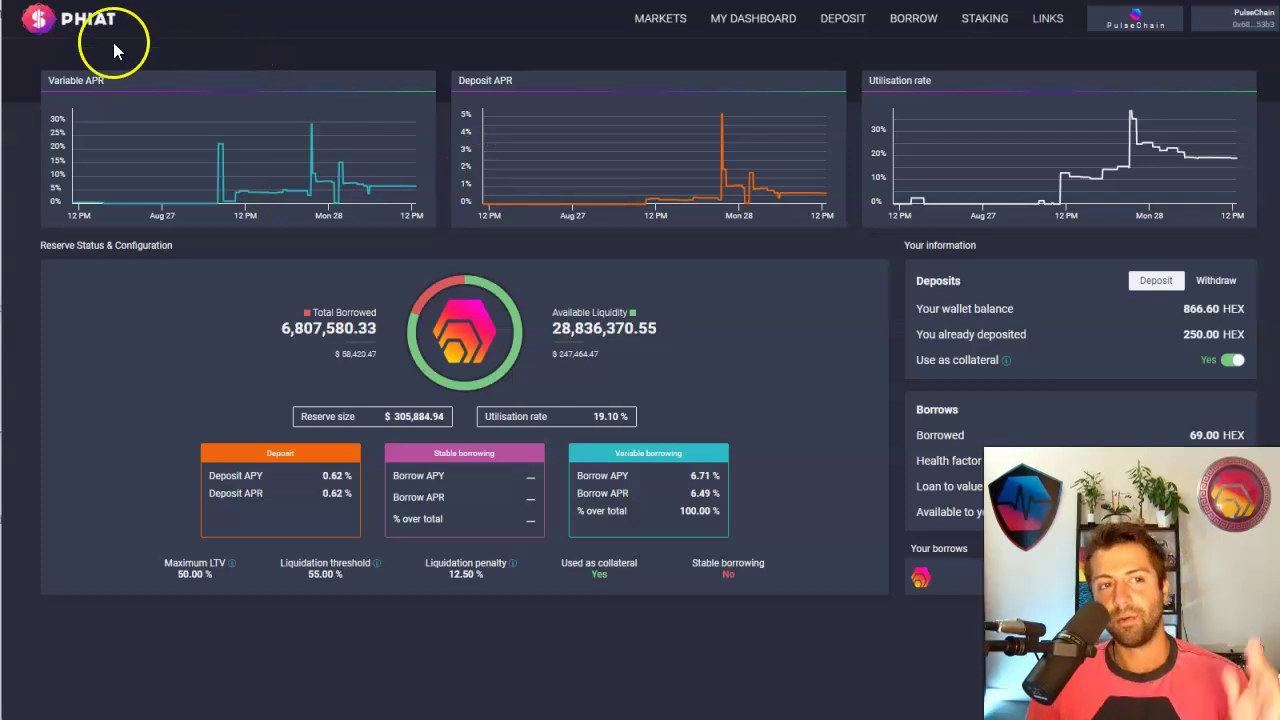
{"action": "left_click", "coordinate": [71, 36]}
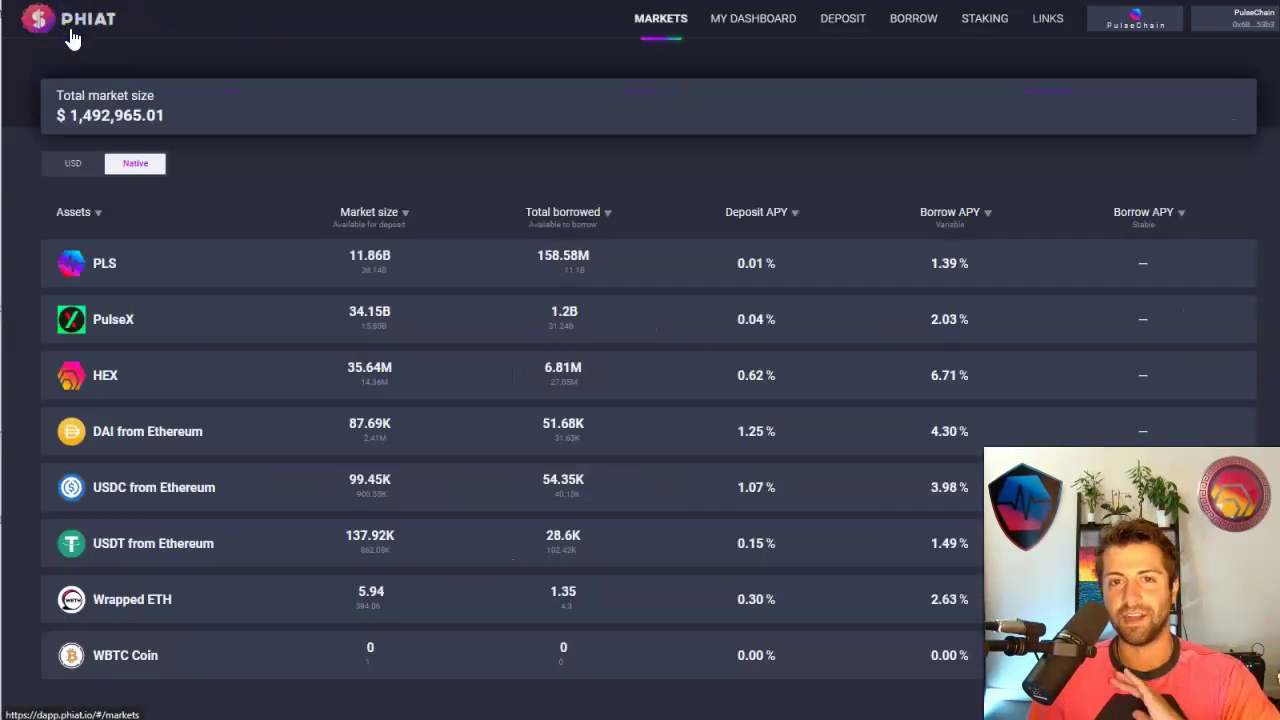
{"action": "left_click", "coordinate": [1138, 256]}
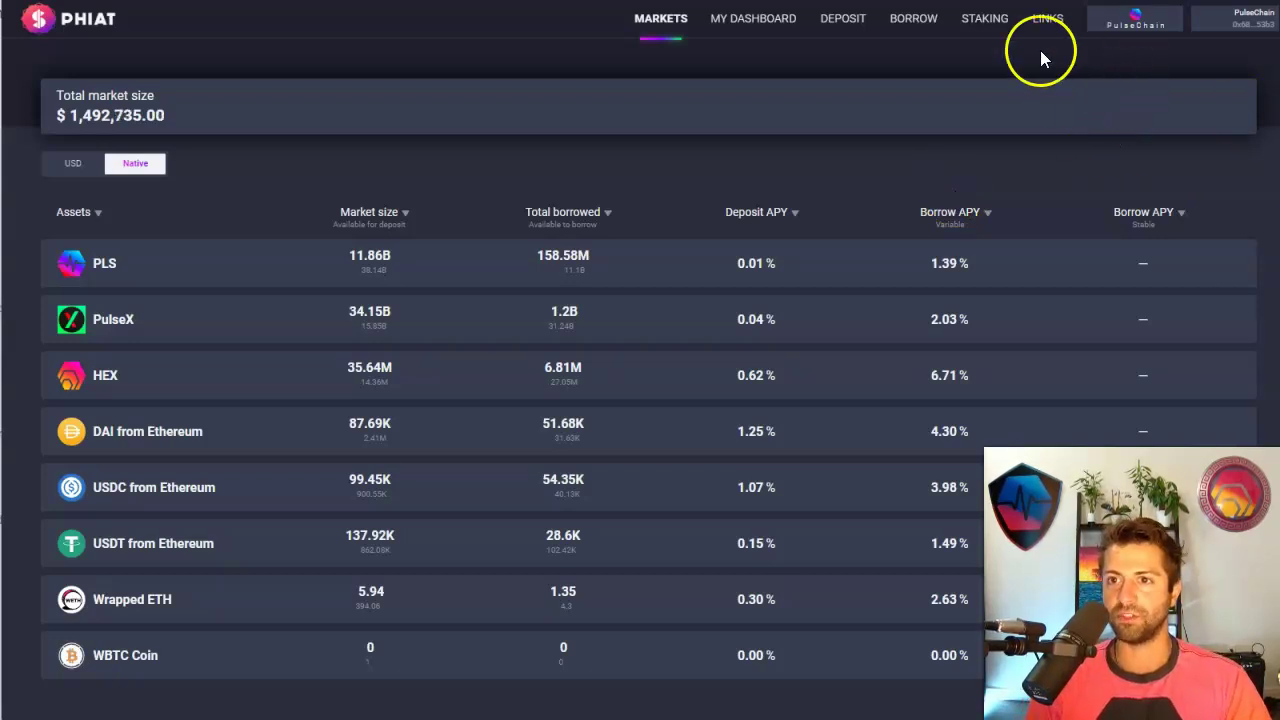
{"action": "left_click", "coordinate": [1130, 20]}
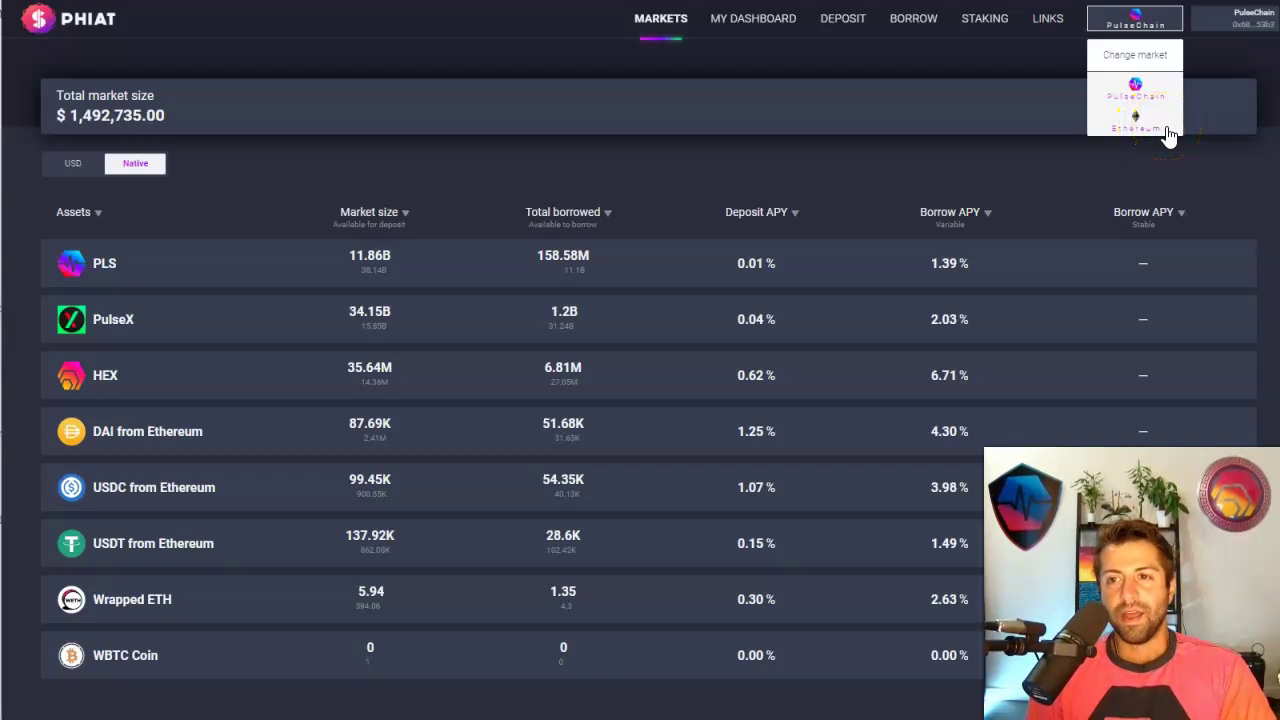
{"action": "left_click", "coordinate": [1154, 95]}
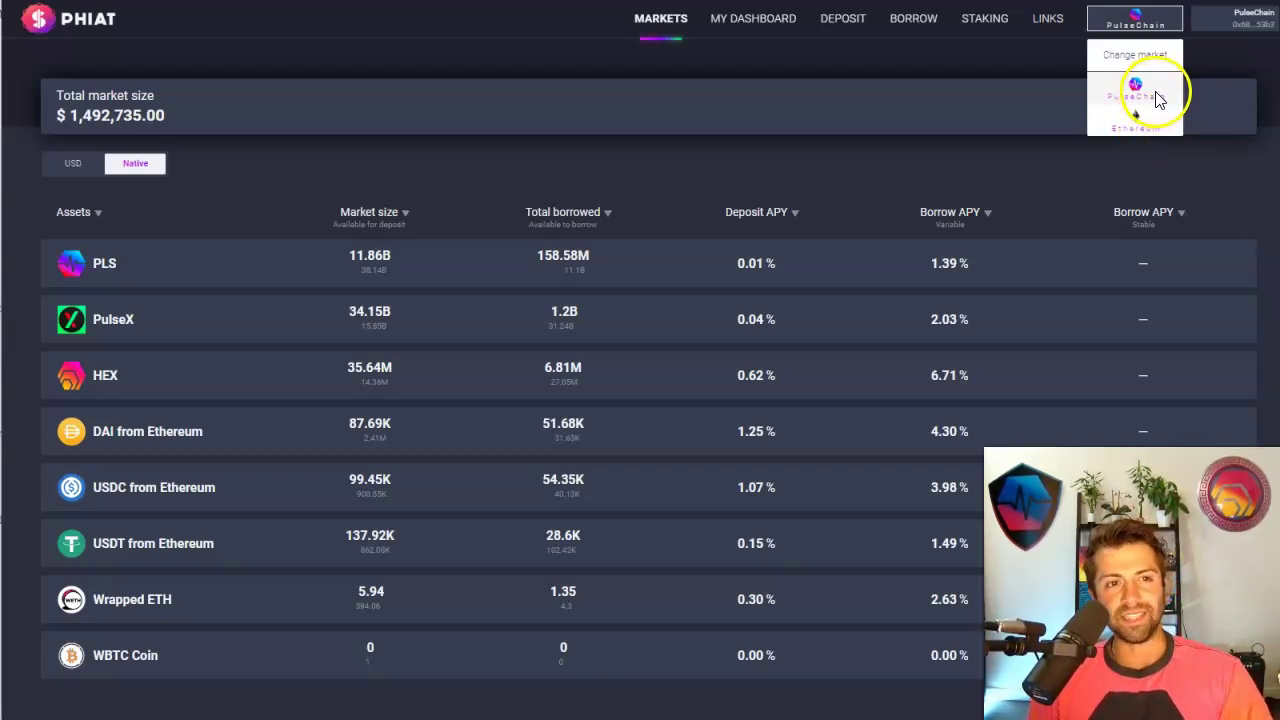
{"action": "left_click_drag", "start_coordinate": [223, 114], "coordinate": [166, 106]}
{"action": "left_click", "coordinate": [164, 110]}
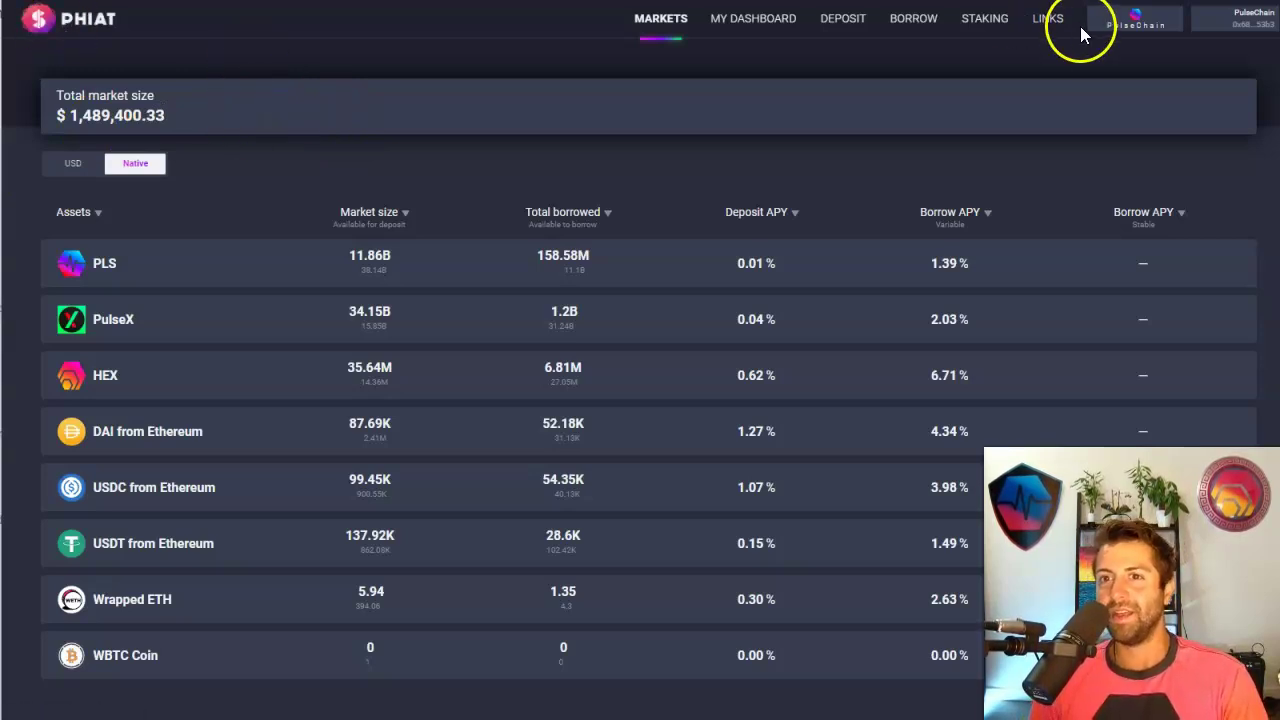
{"action": "left_click", "coordinate": [1050, 22]}
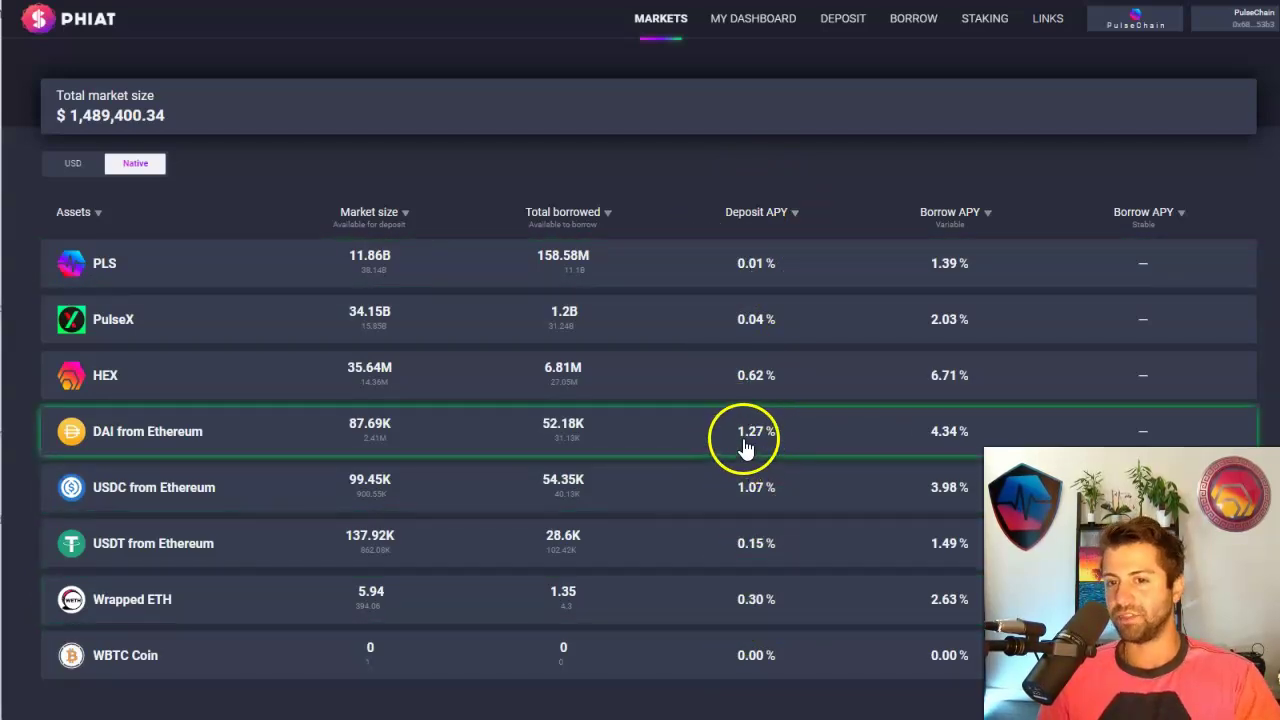
{"action": "left_click", "coordinate": [975, 38]}
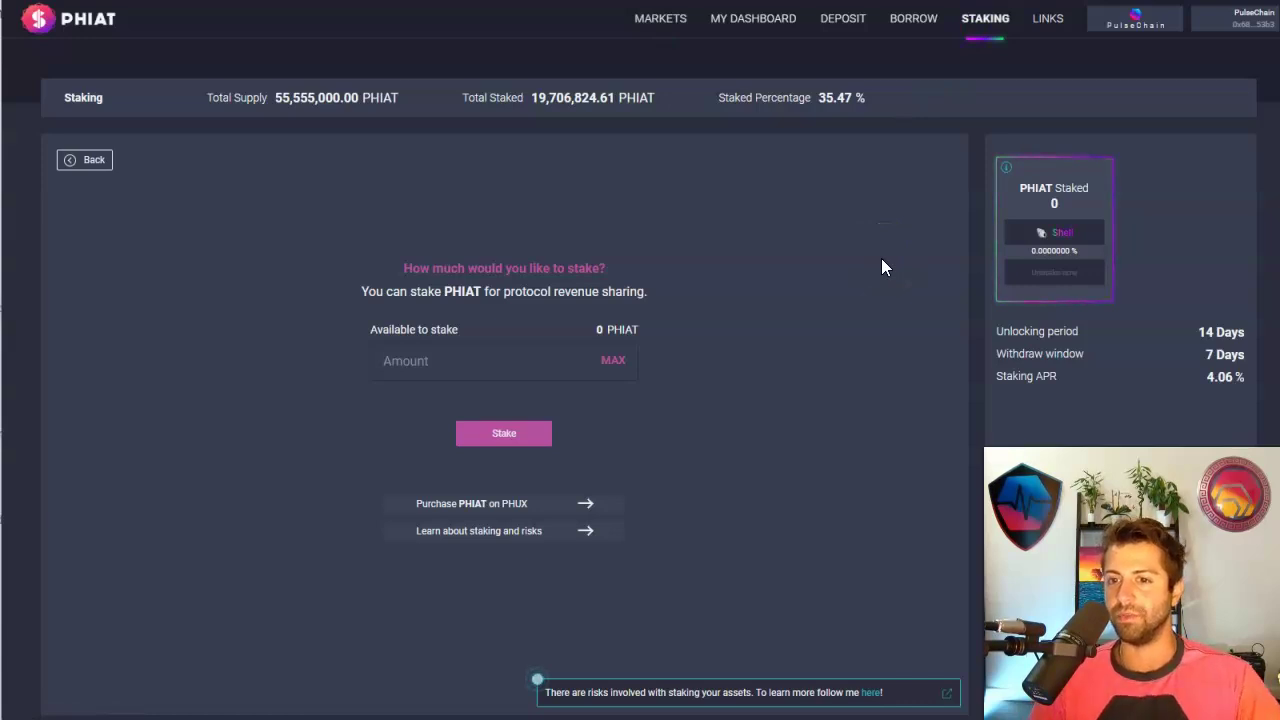
{"action": "left_click", "coordinate": [652, 33]}
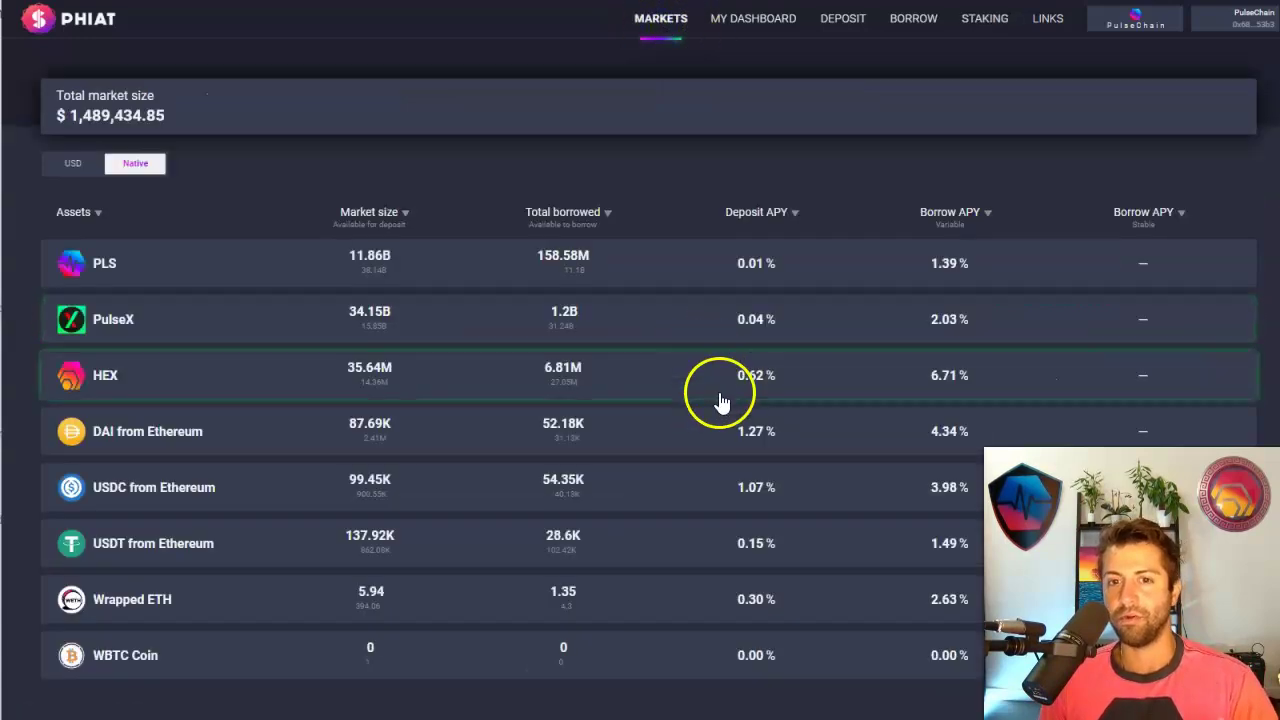